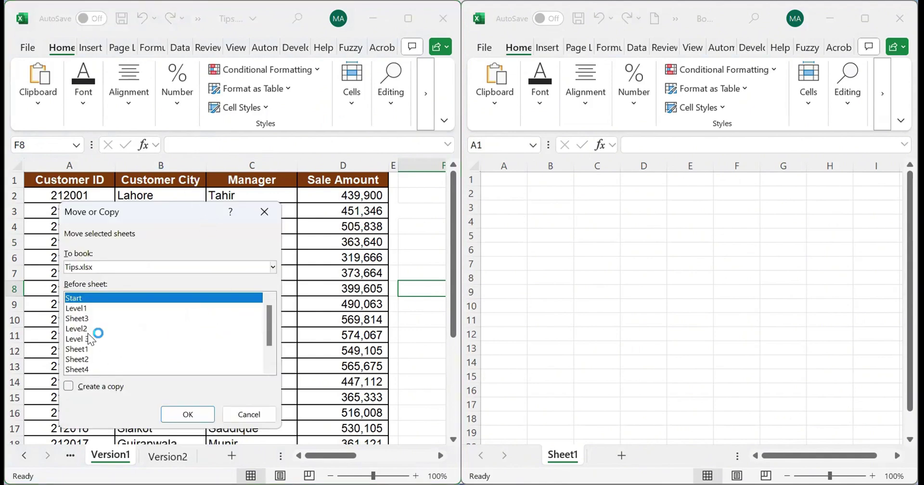
Close the Move or Copy dialog and move the Version1 sheet from Tips.xlsx directly into the other open workbook after Sheet1.
click(262, 209)
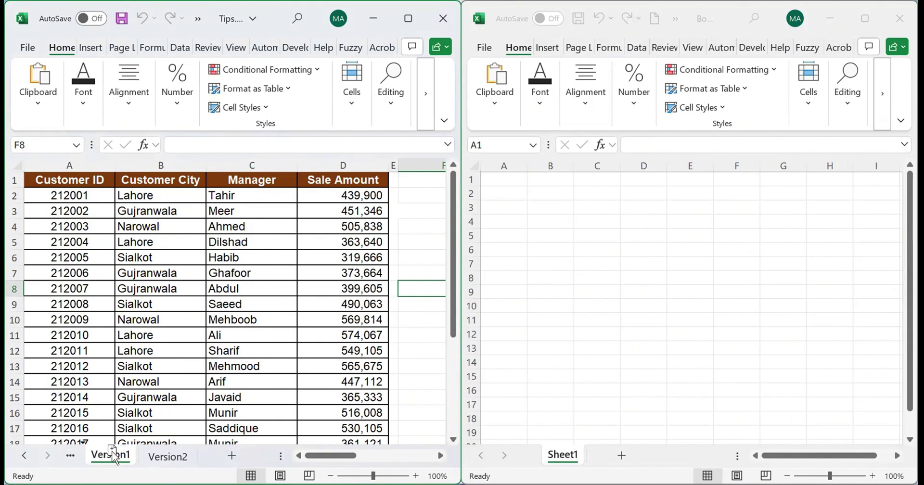
mouse_move(317, 332)
mouse_down()
mouse_move(536, 246)
mouse_move(551, 262)
mouse_up()
drag(551, 259, 549, 257)
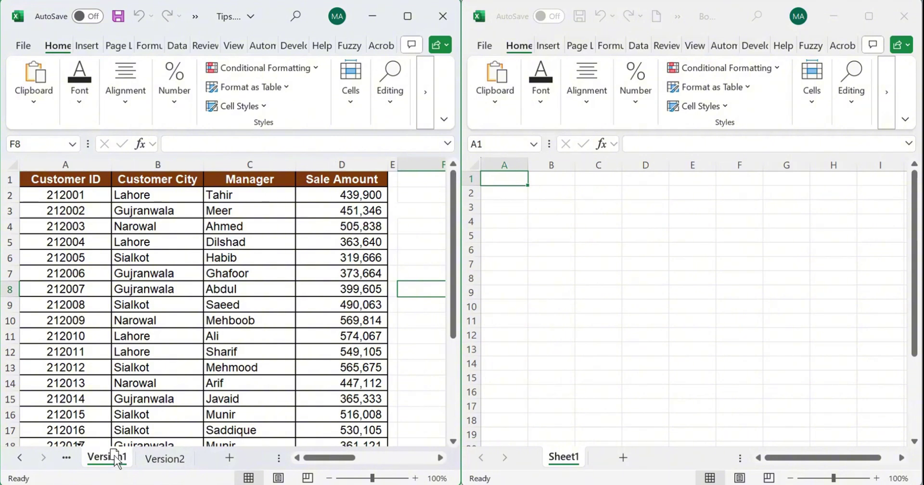
drag(114, 455, 618, 253)
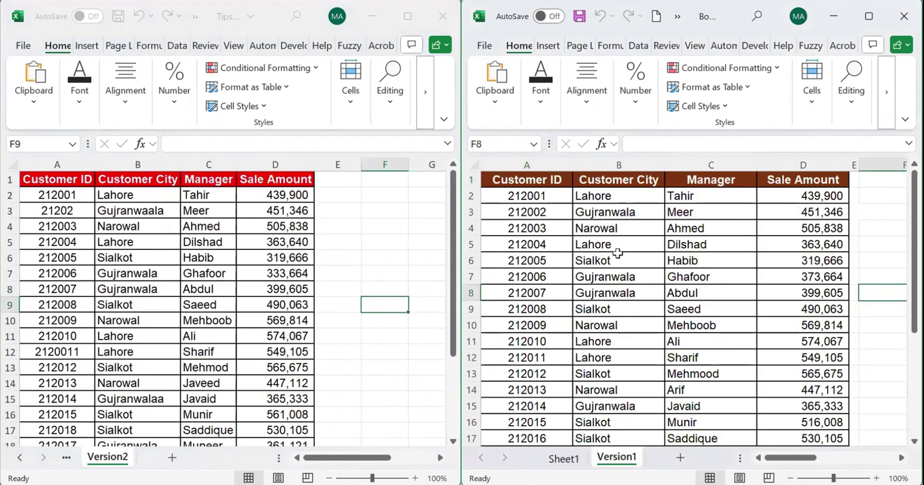
Show Sheet4 in Tips.xlsx and move the Version1 sheet back into it from the other workbook.
click(66, 455)
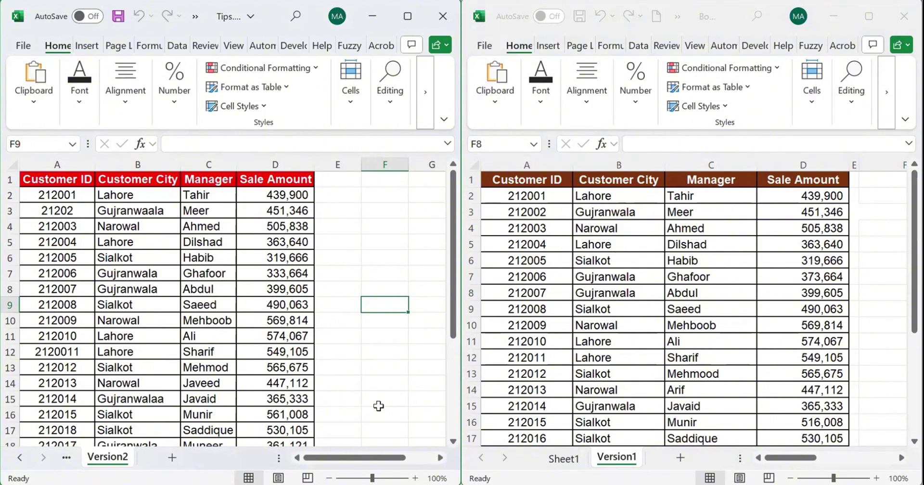
key(shift+F11)
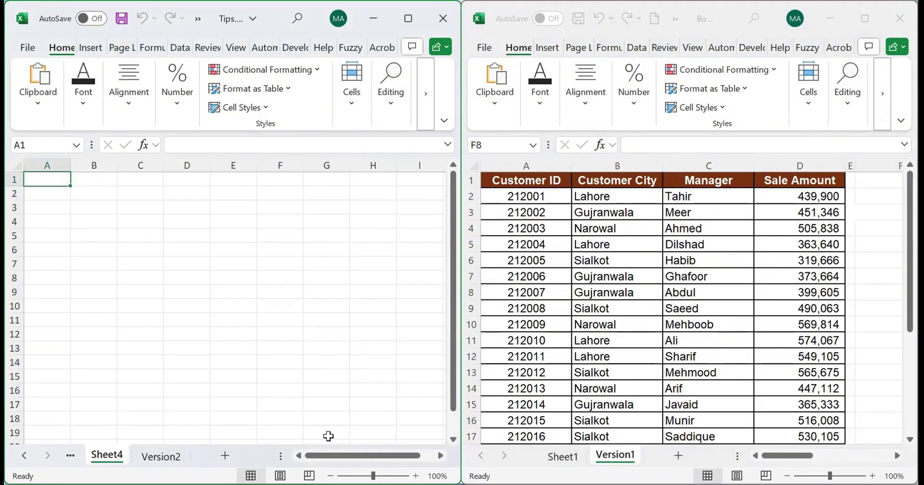
click(626, 456)
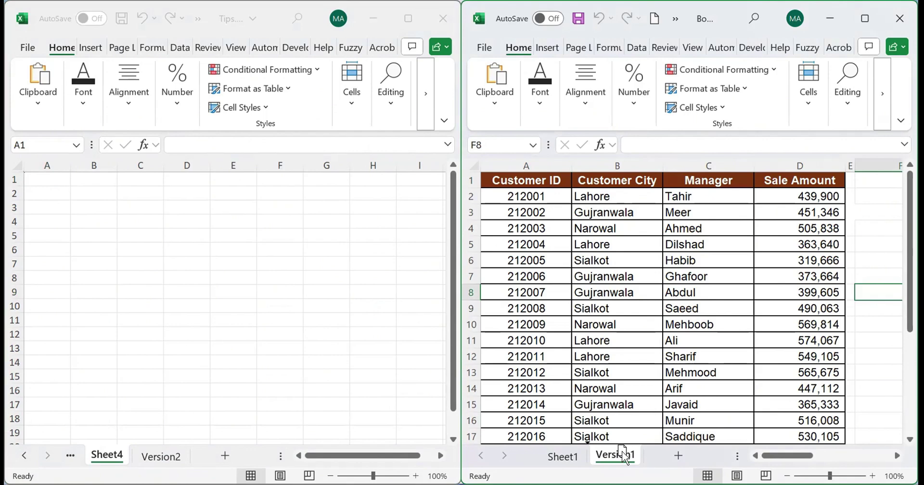
mouse_move(625, 455)
mouse_down()
mouse_move(345, 343)
mouse_move(311, 320)
mouse_up()
drag(311, 320, 311, 319)
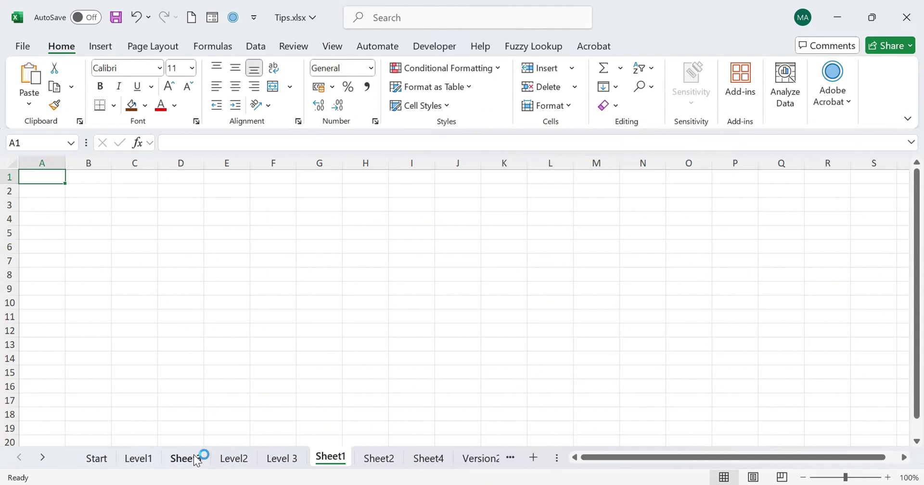
Select the non-adjacent sheets Start, Level2 and Sheet1 together and permanently delete them in one go.
right_click(331, 459)
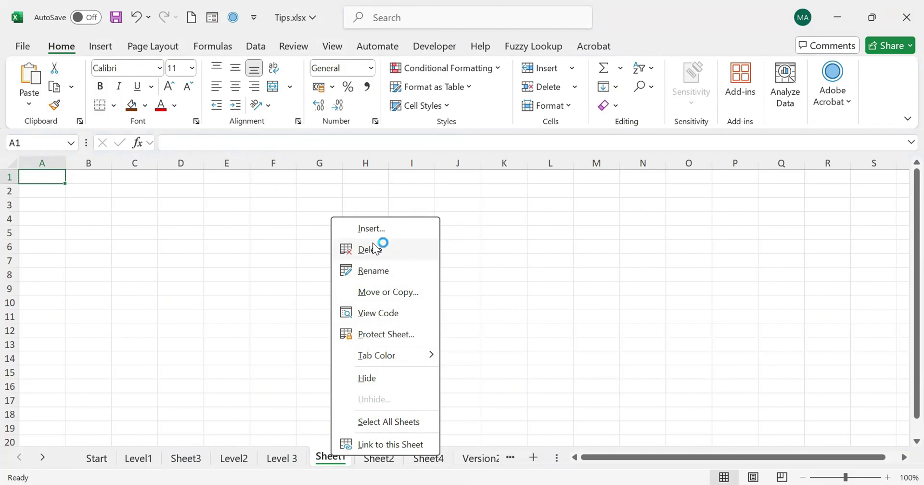
click(558, 316)
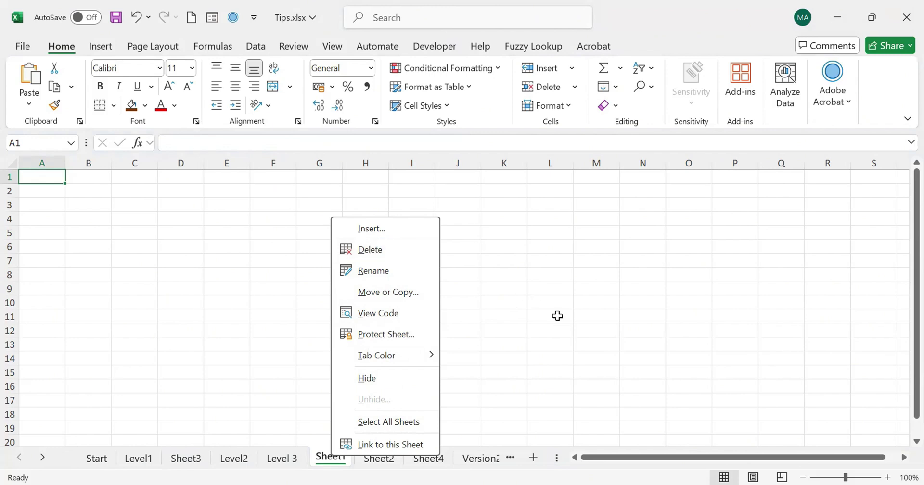
click(99, 461)
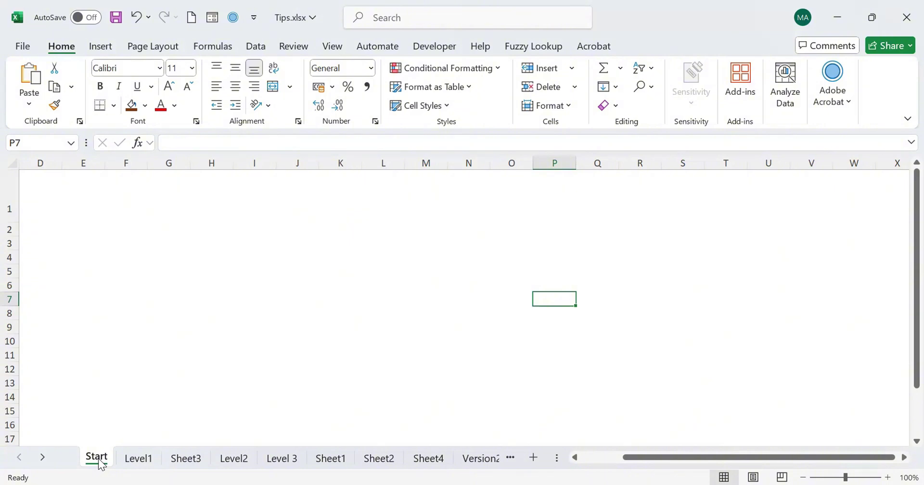
ctrl+click(332, 459)
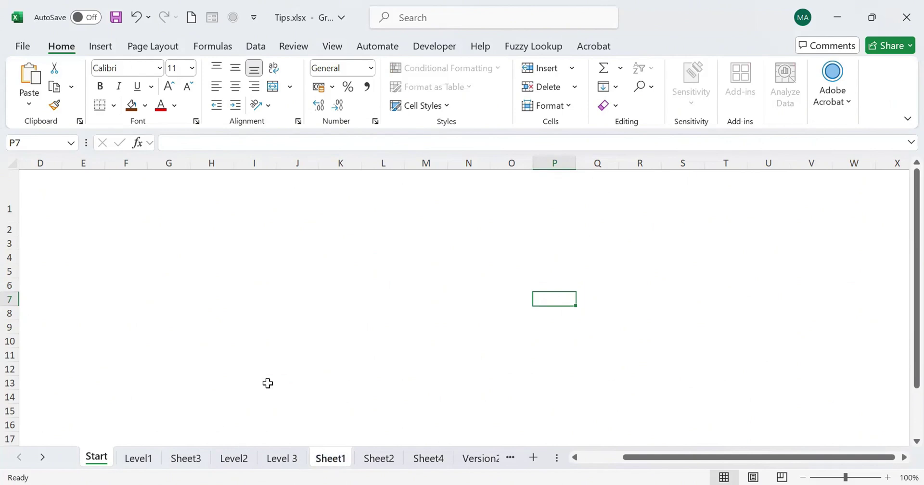
ctrl+click(235, 458)
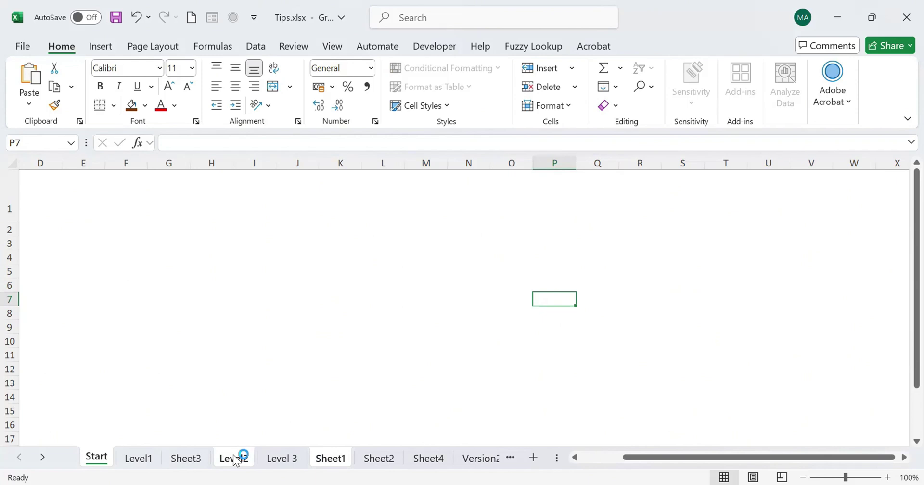
click(235, 459)
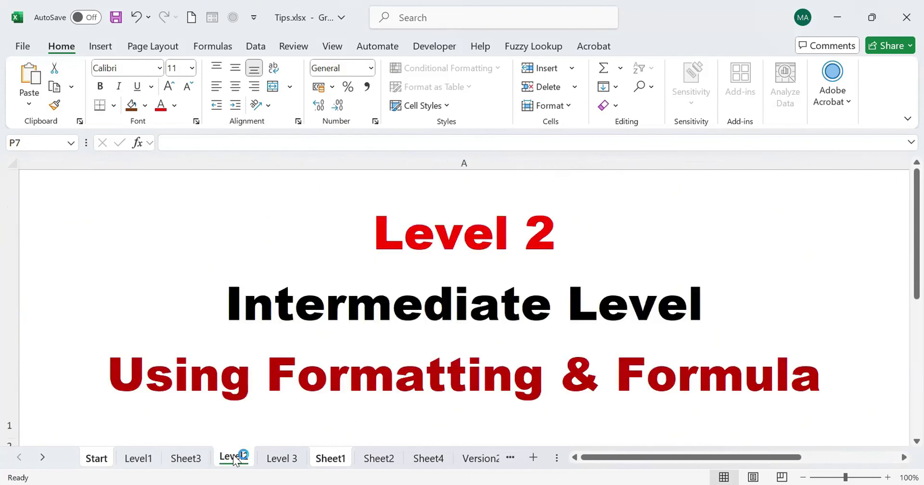
right_click(234, 457)
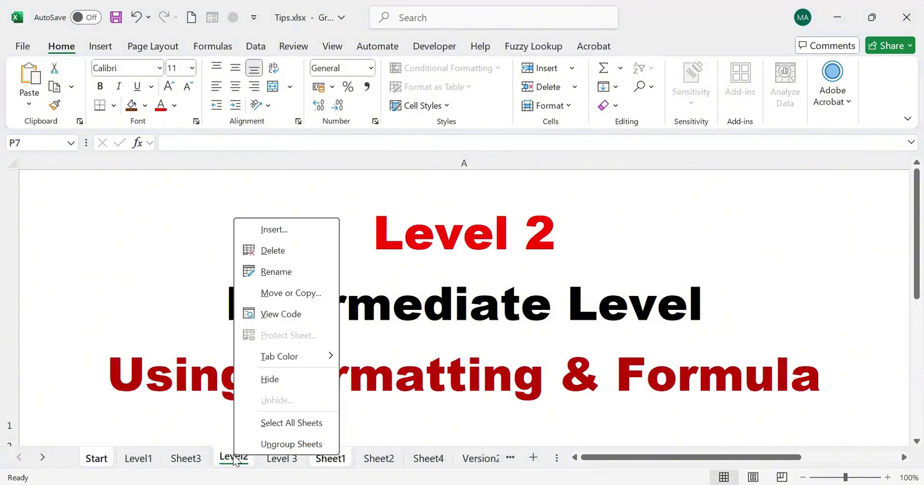
click(282, 251)
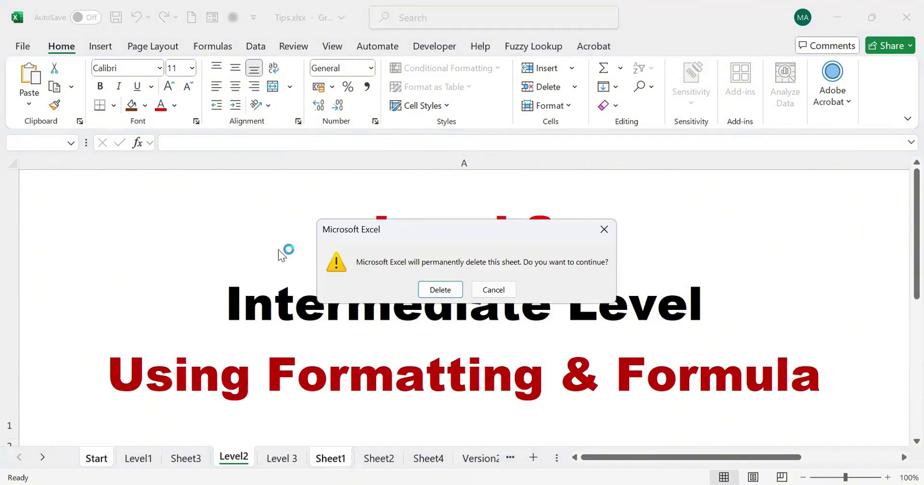
click(441, 290)
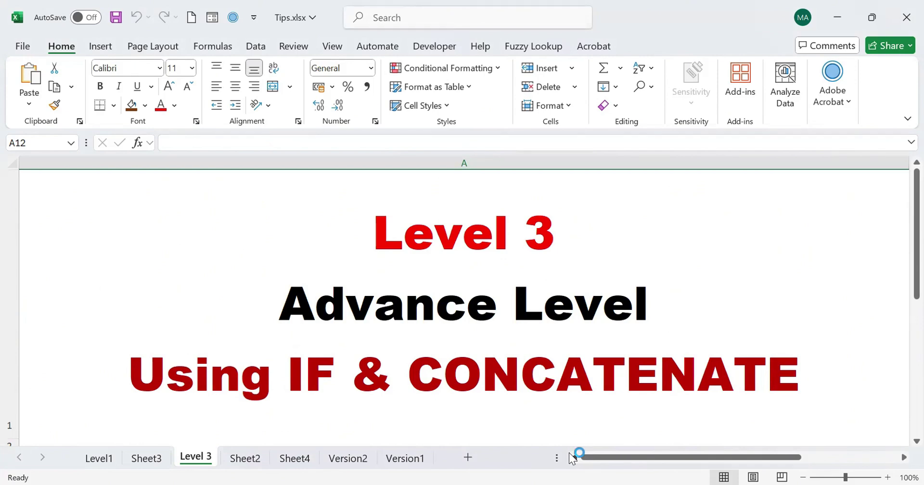
Select the consecutive sheets from Level1 through Sheet2 and permanently delete them together.
click(105, 289)
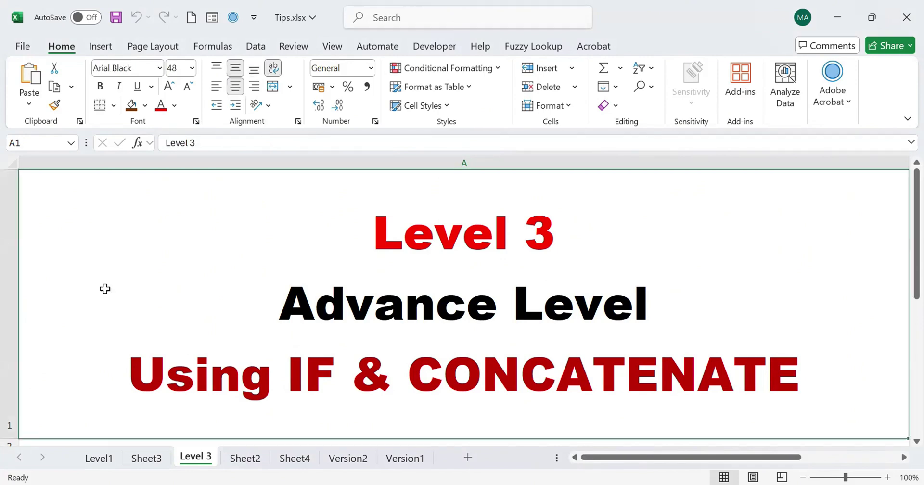
click(254, 460)
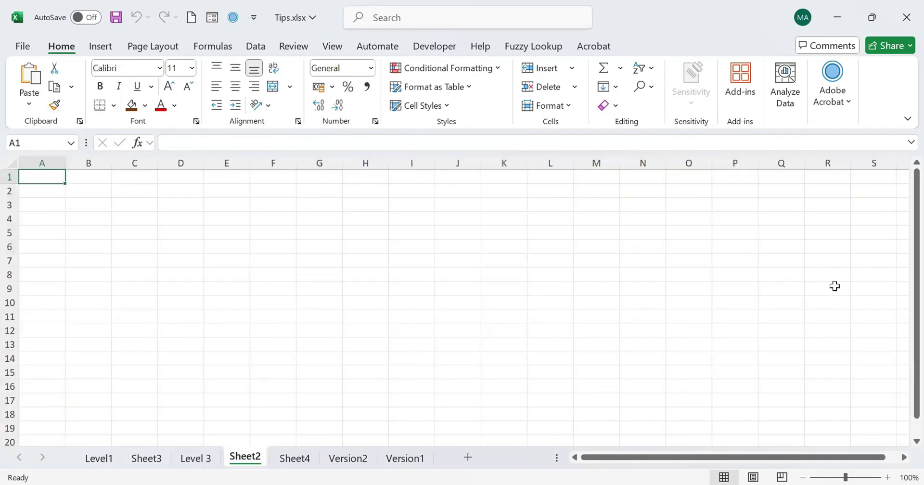
click(101, 458)
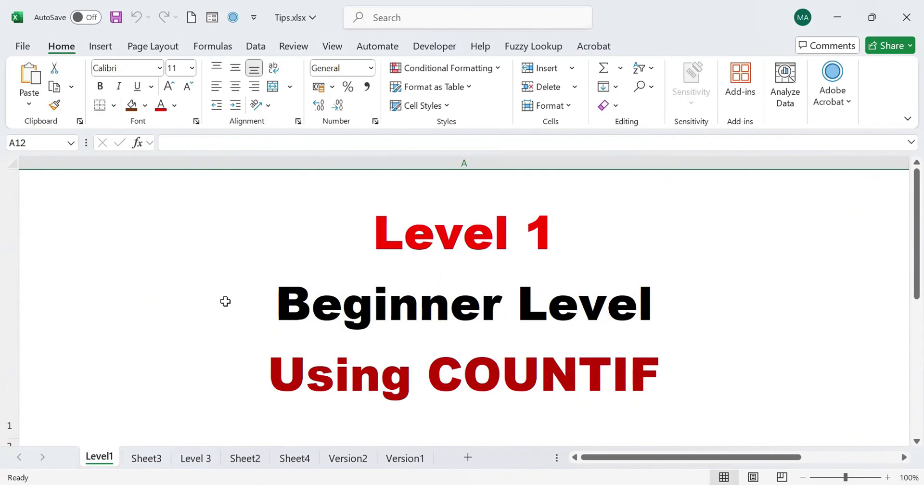
shift+click(251, 460)
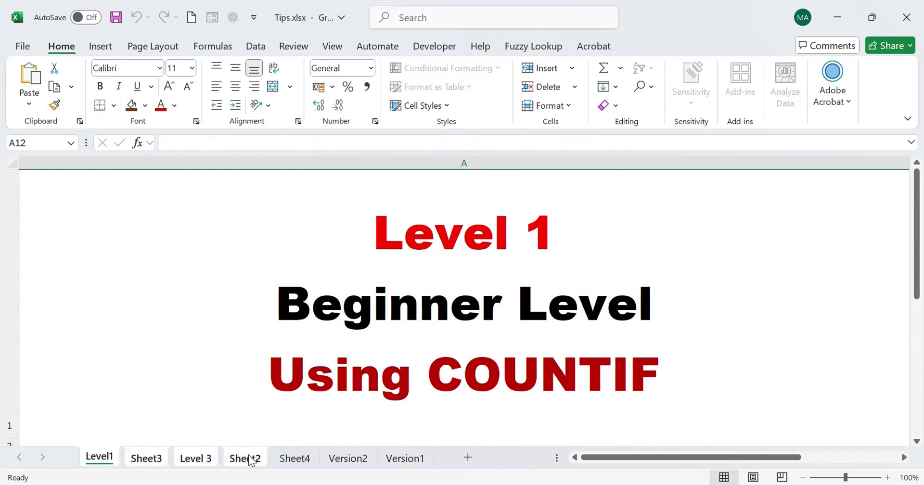
right_click(251, 459)
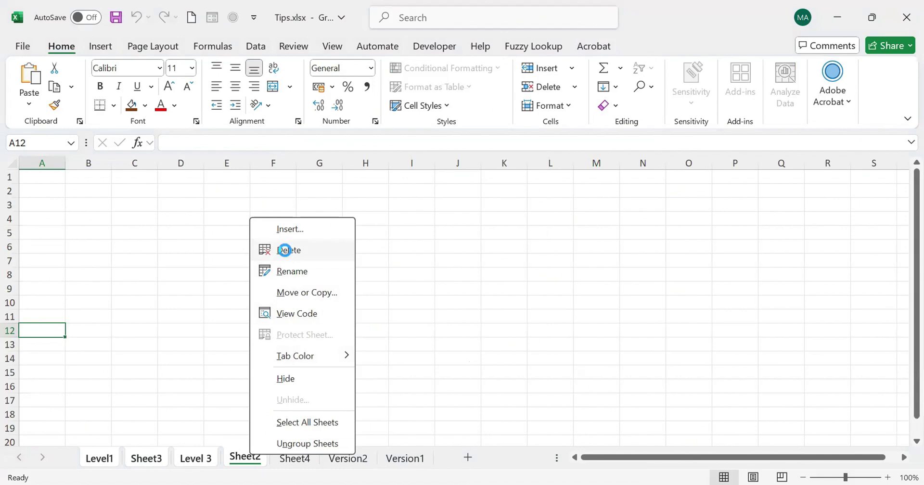
click(286, 249)
click(444, 290)
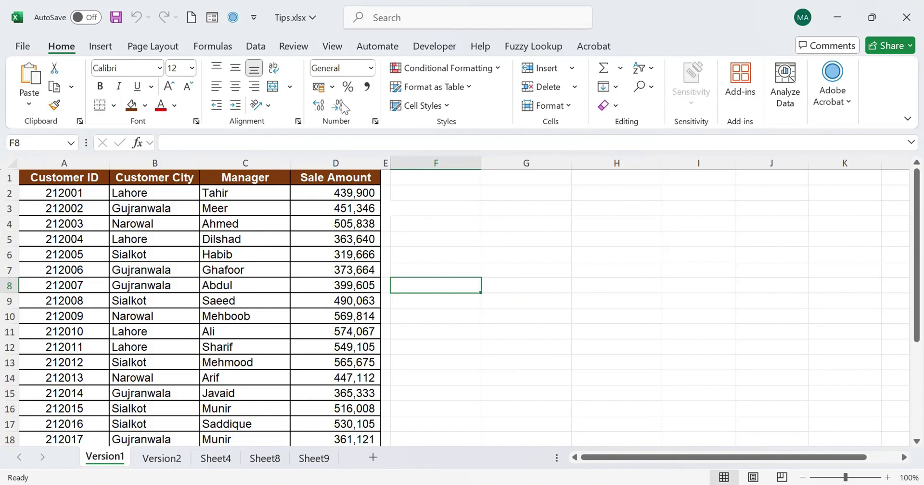
Hide the headings, gridlines and formula bar while the Version1 sheet is active.
click(330, 46)
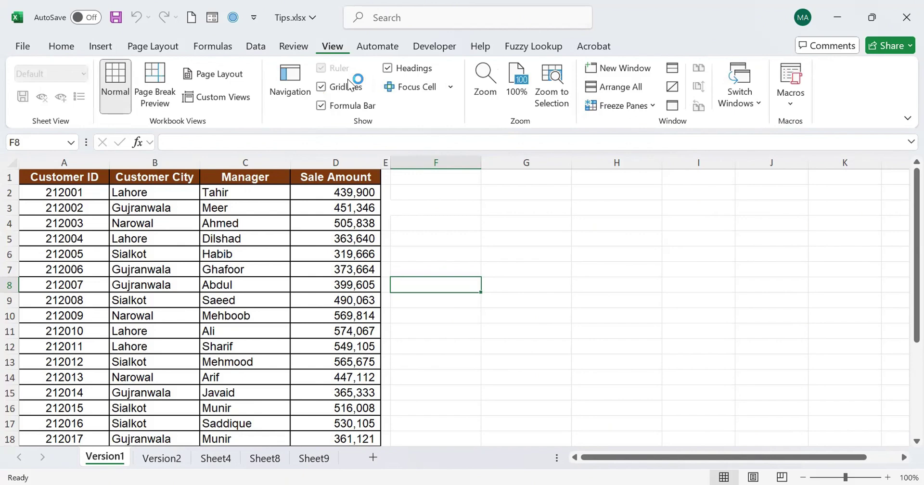
click(388, 68)
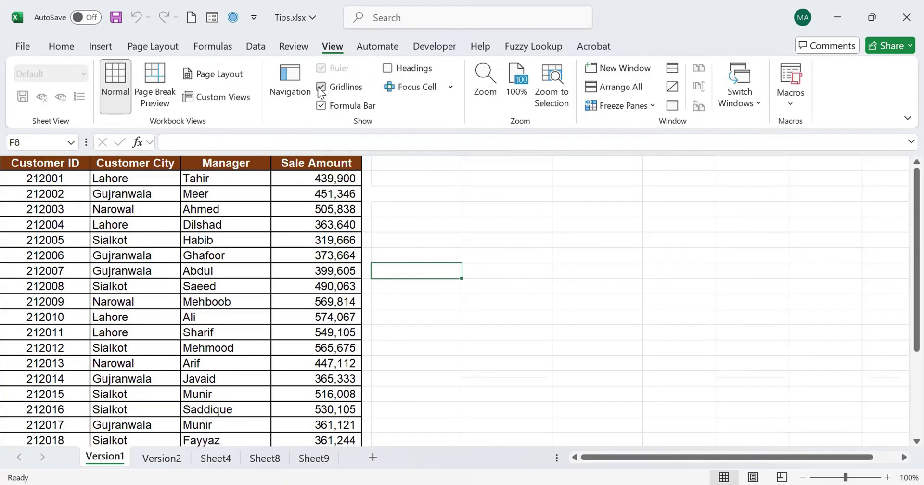
click(321, 88)
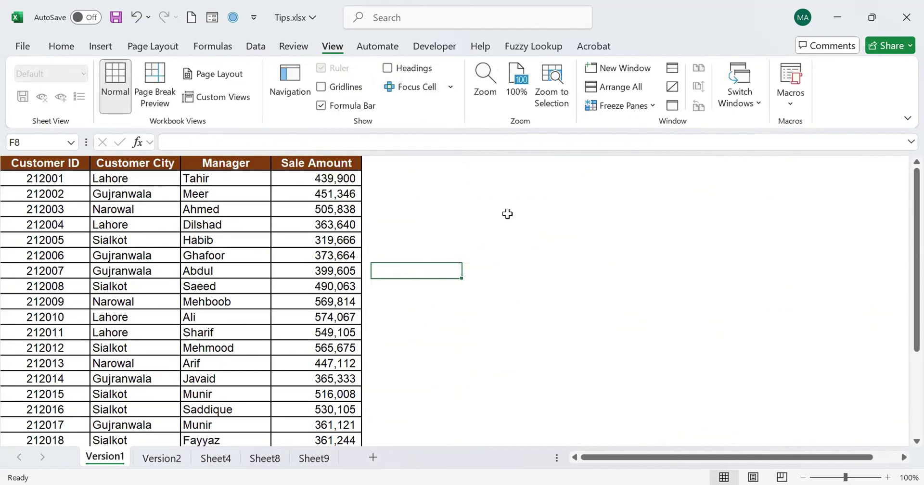
click(321, 105)
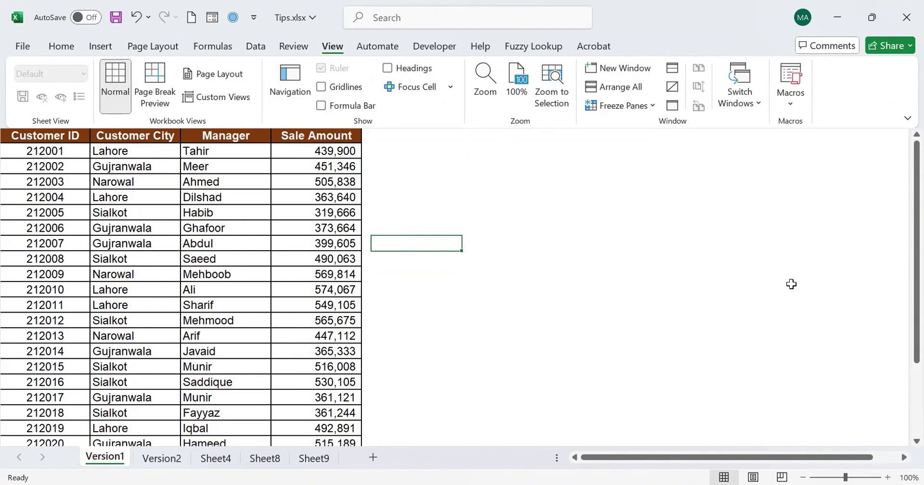
Show the headings, gridlines and formula bar again on the Version1 sheet.
click(387, 67)
click(321, 87)
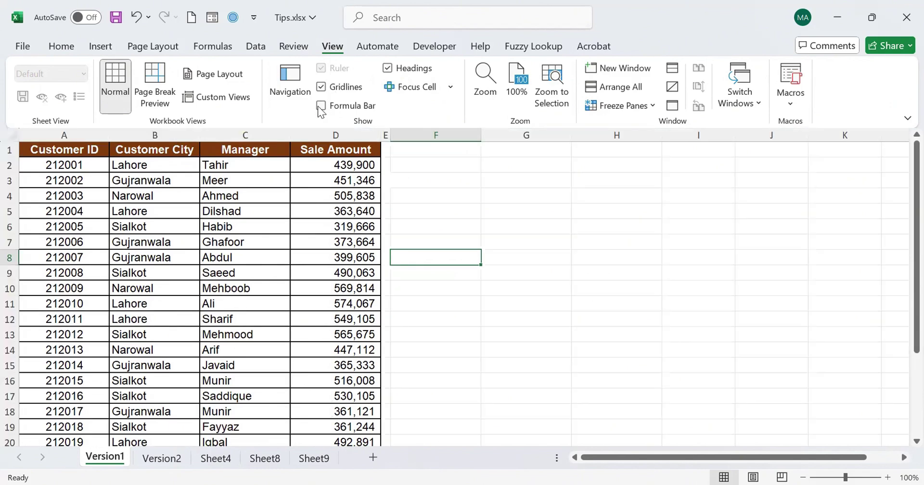
click(321, 106)
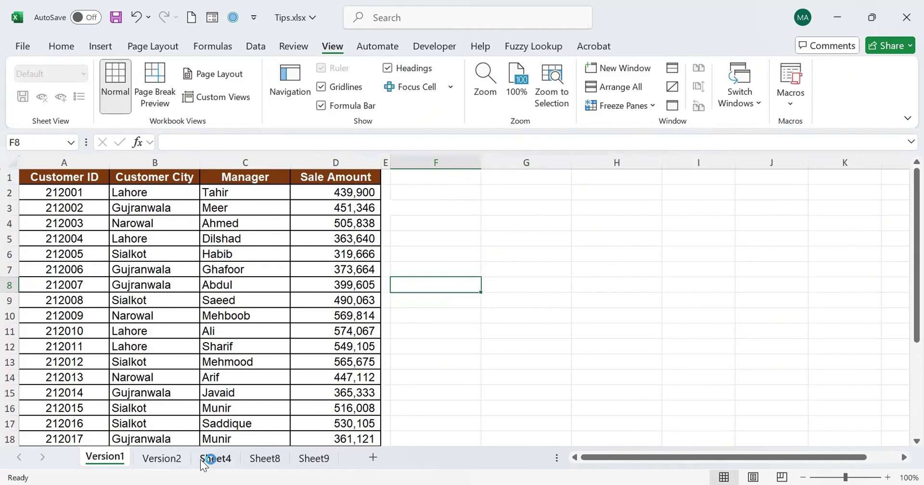
Look through the other sheets, then group the non-adjacent sheets Version1, Sheet4 and Sheet9.
click(175, 458)
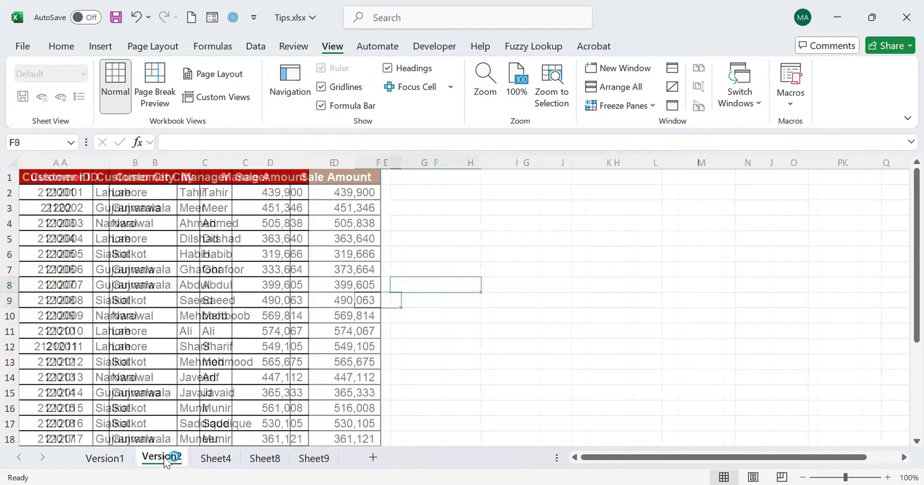
click(215, 460)
click(256, 463)
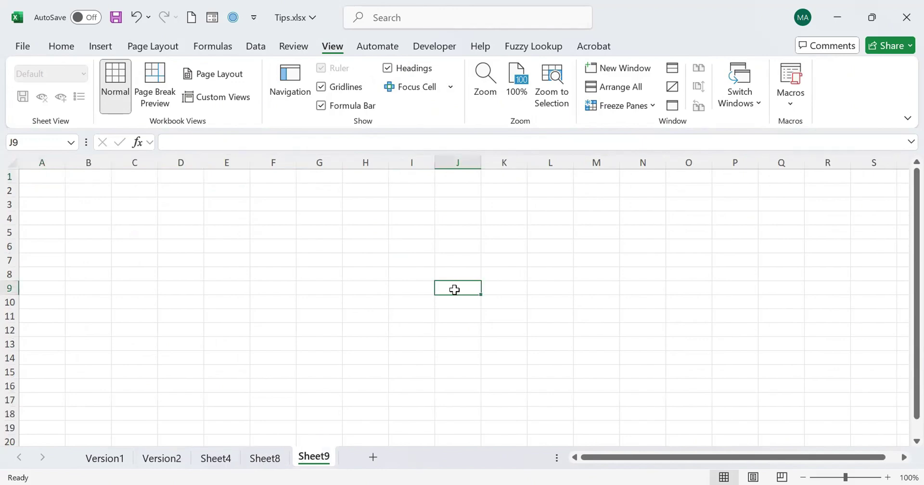
click(104, 459)
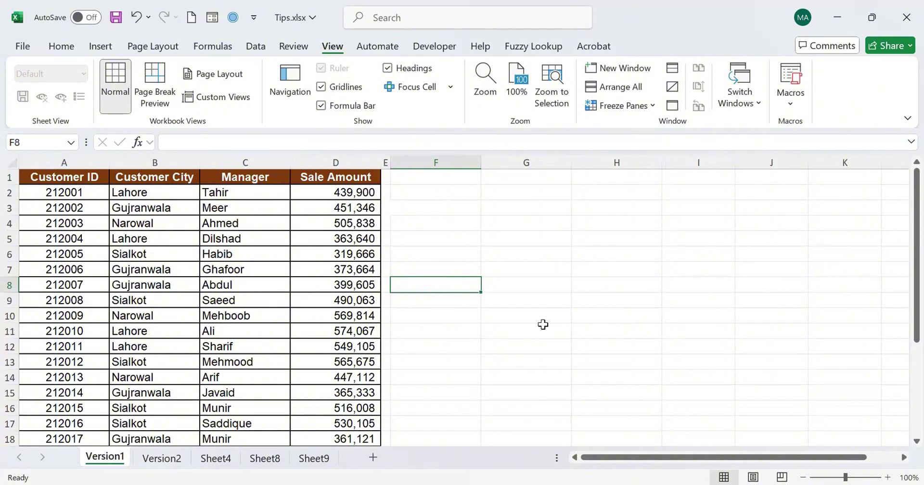
ctrl+click(216, 458)
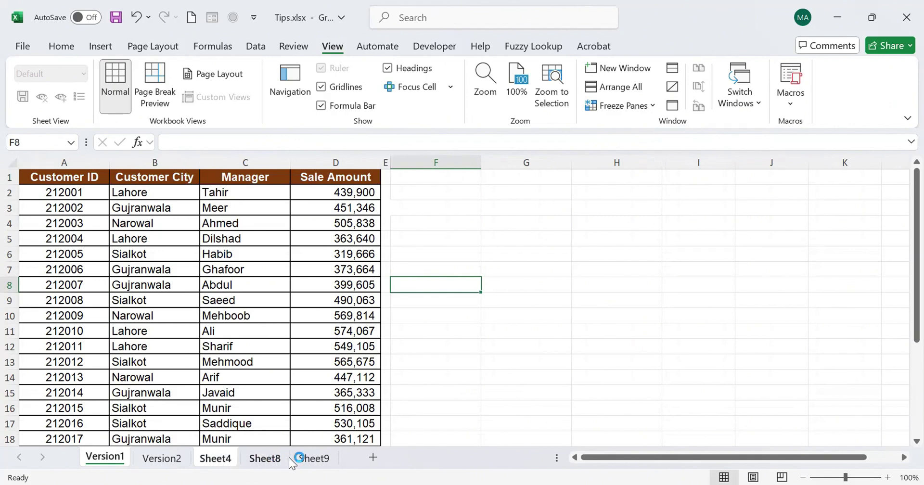
ctrl+click(314, 461)
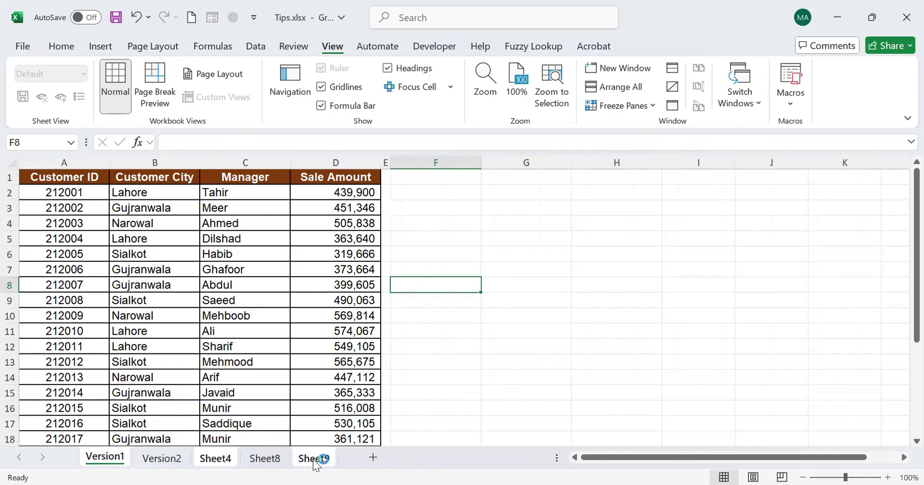
Hide the headings, gridlines and formula bar on the grouped sheets Version1, Sheet4 and Sheet9.
click(526, 393)
click(391, 70)
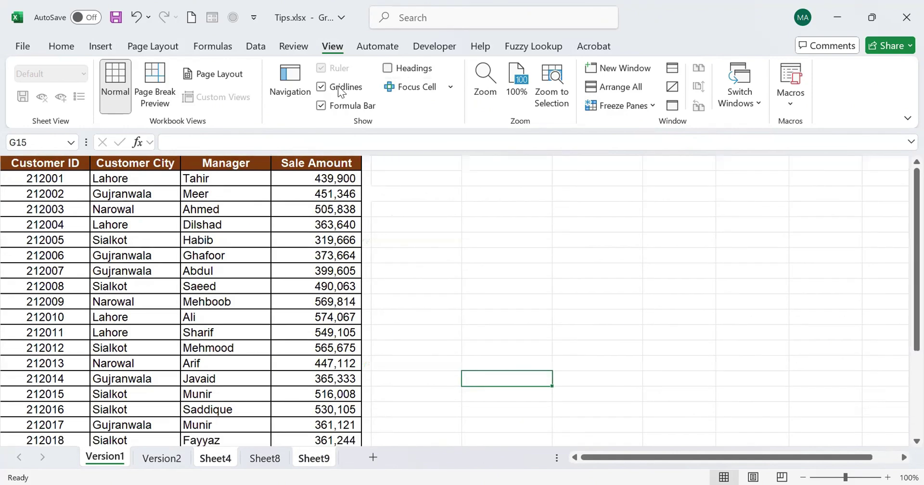
click(321, 88)
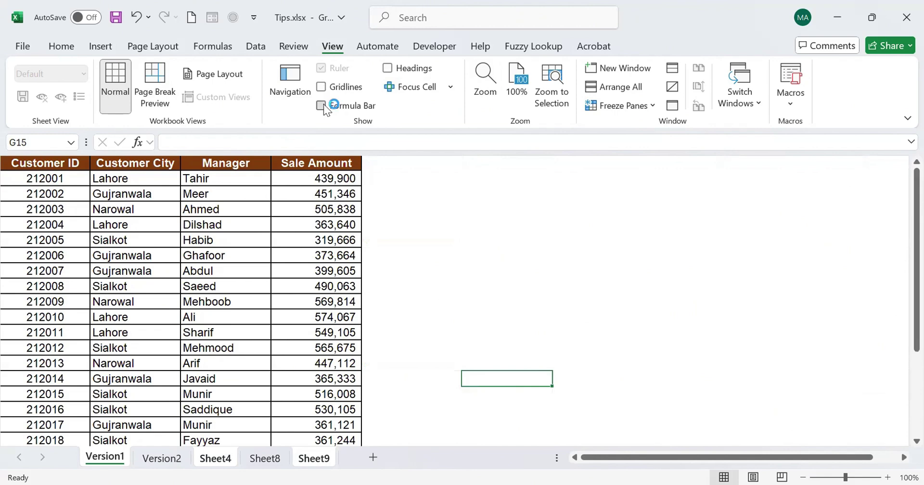
click(322, 105)
click(602, 260)
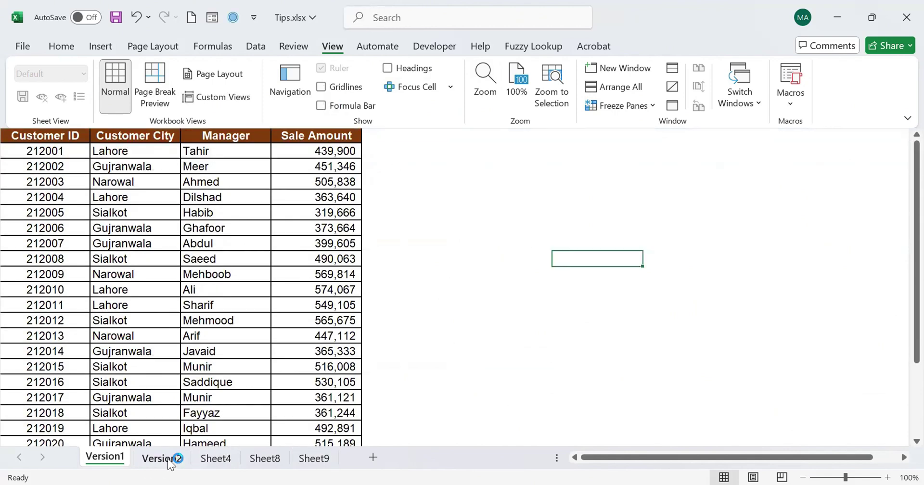
Check Sheet4, Sheet9, Sheet8 and Version2 for which display elements each sheet shows.
click(214, 458)
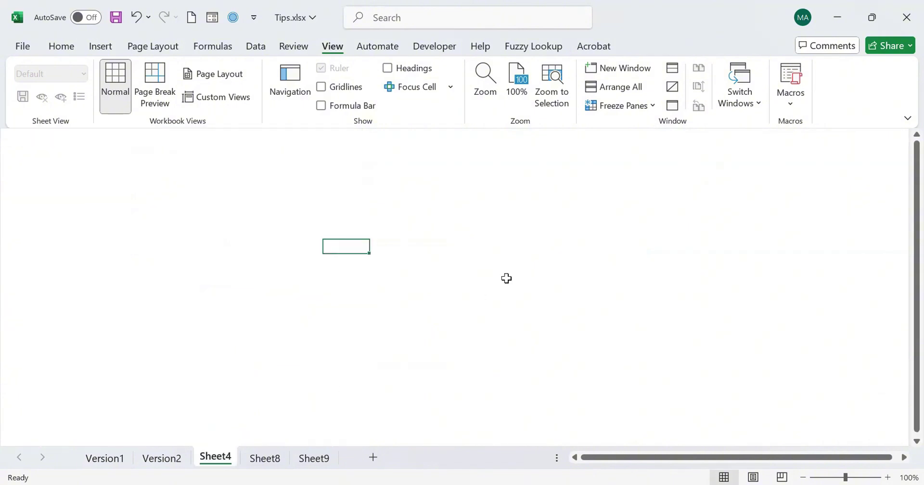
click(314, 460)
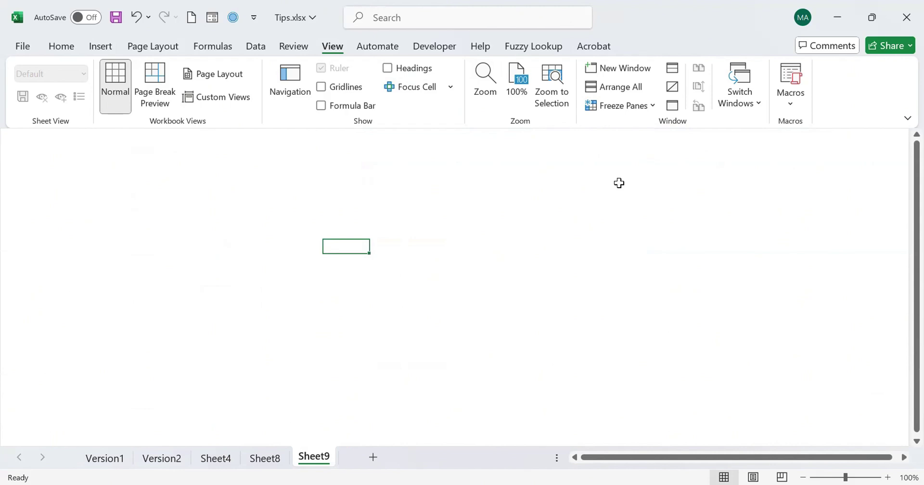
click(271, 462)
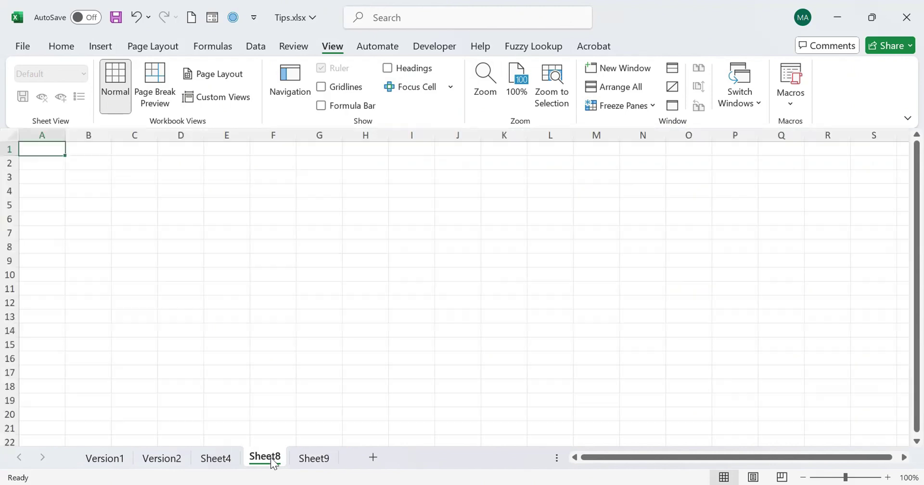
click(161, 459)
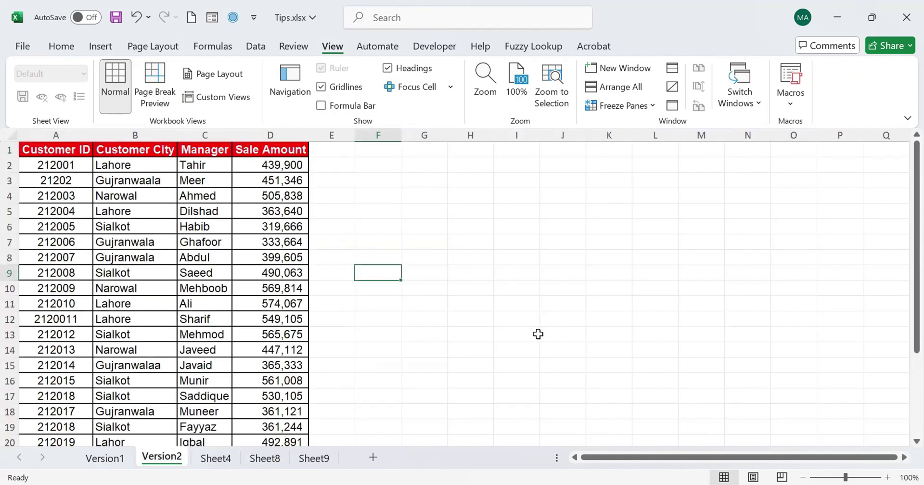
Group all sheets from Version1 through Sheet9, show their headings, gridlines and formula bar again, and ungroup them on Version1.
click(100, 461)
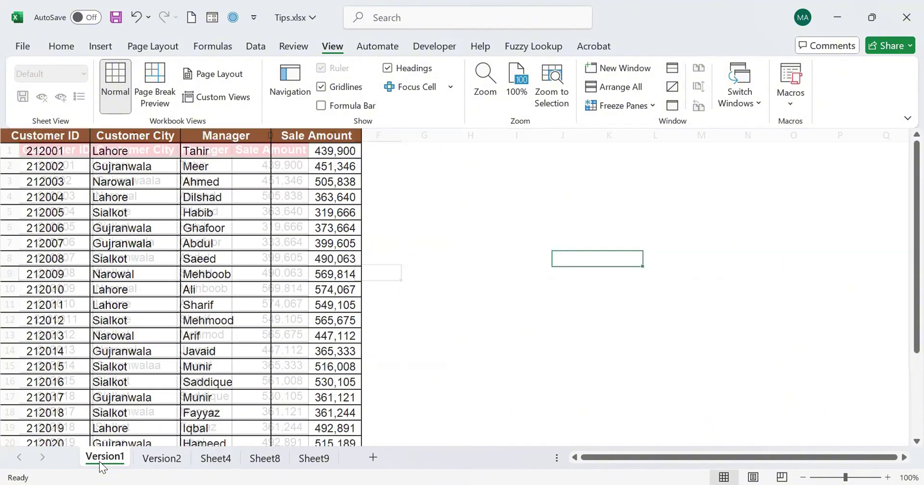
shift+click(325, 460)
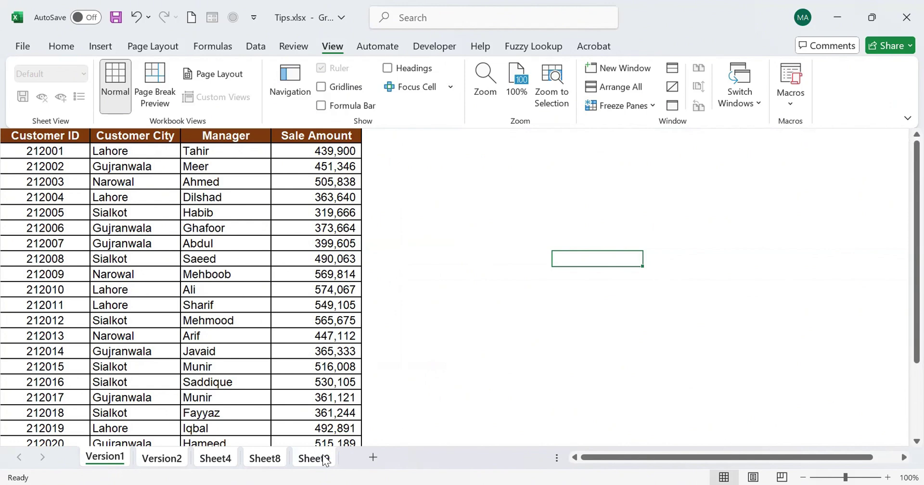
click(387, 69)
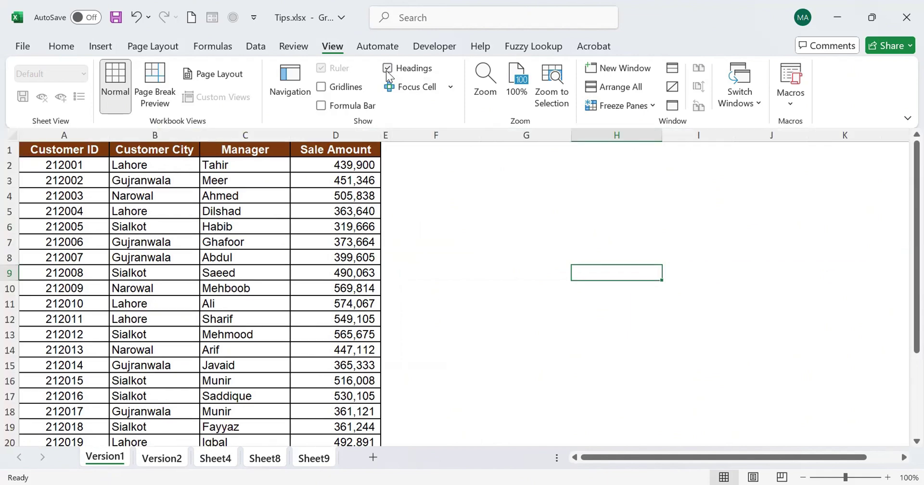
click(321, 87)
click(322, 105)
click(284, 380)
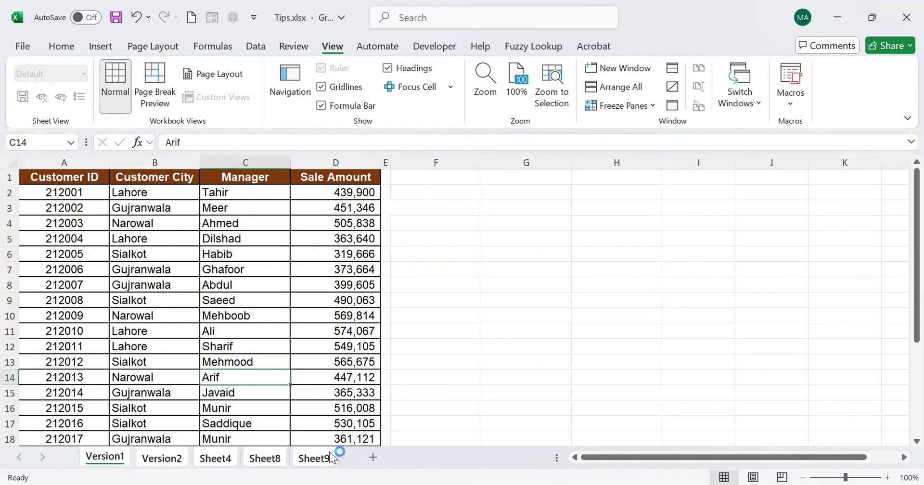
click(316, 458)
click(107, 459)
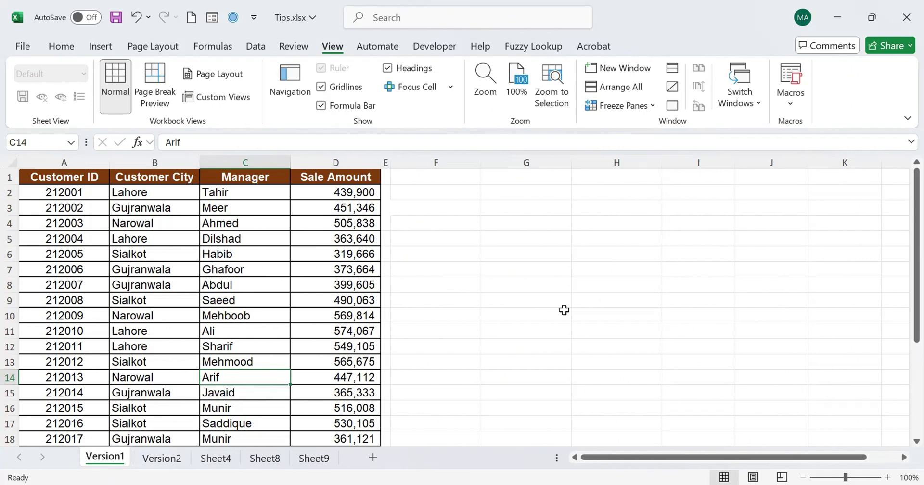
Turn on Focus Cell for cell C10 and try the row and column highlight on several other cells, ending at B3.
click(227, 315)
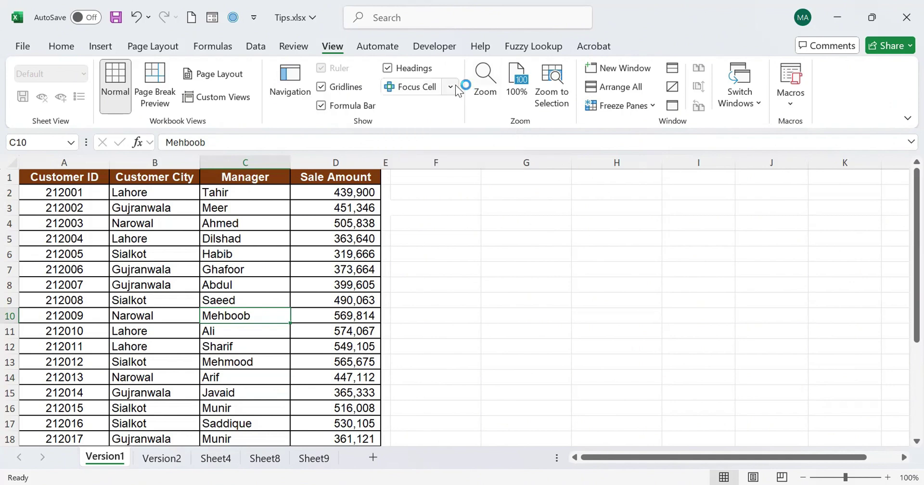
click(419, 85)
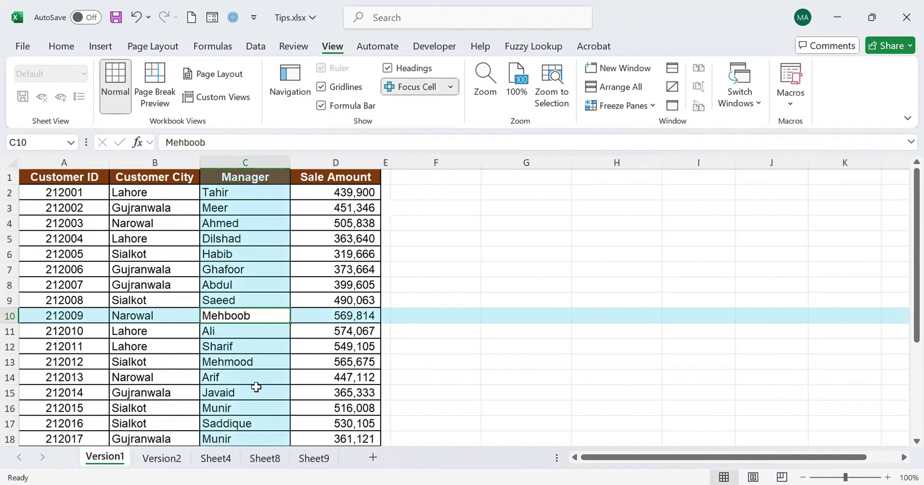
click(518, 249)
click(222, 318)
click(348, 316)
click(130, 208)
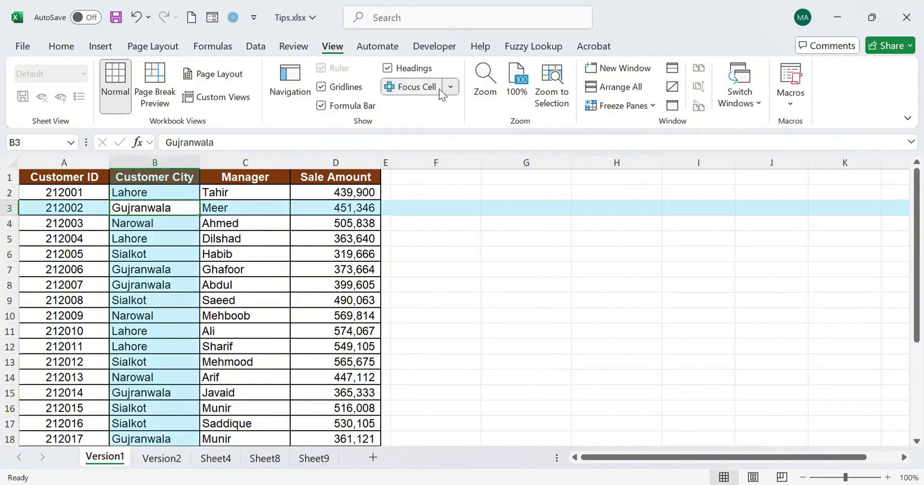
Try red as the Focus Cell color and change it to dark blue.
click(451, 84)
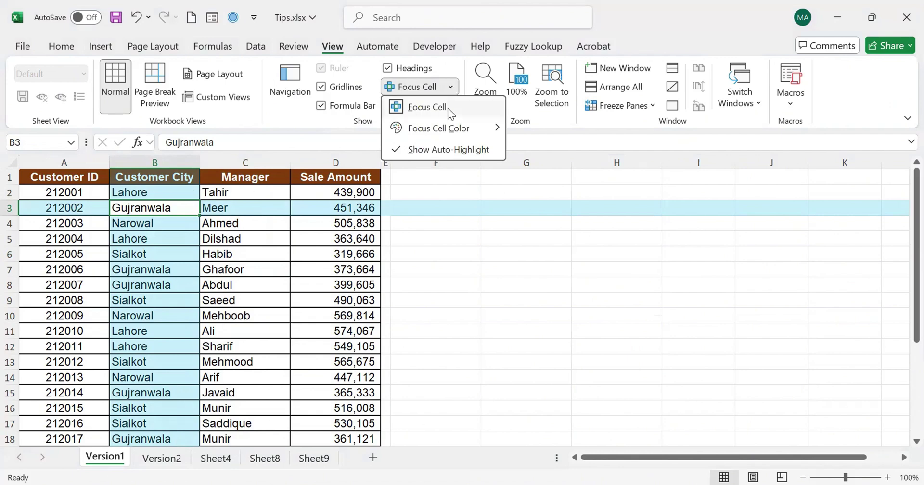
mouse_move(493, 131)
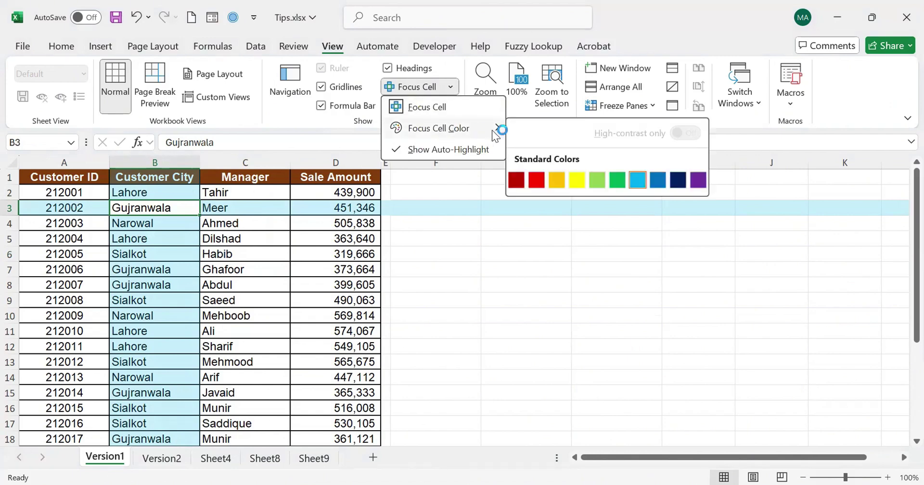
click(537, 180)
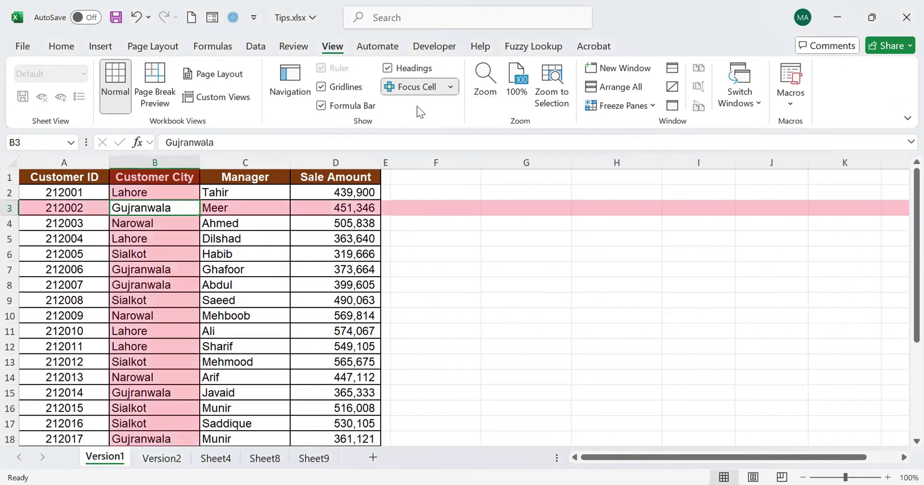
click(451, 86)
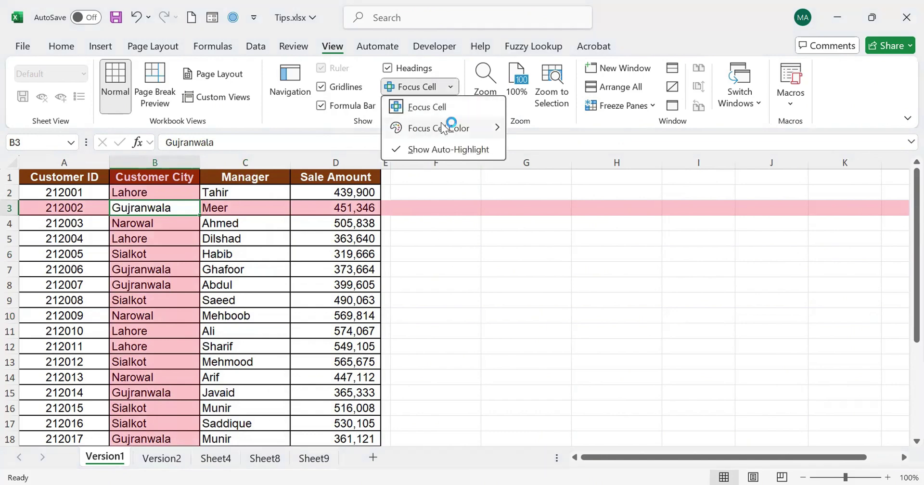
mouse_move(439, 129)
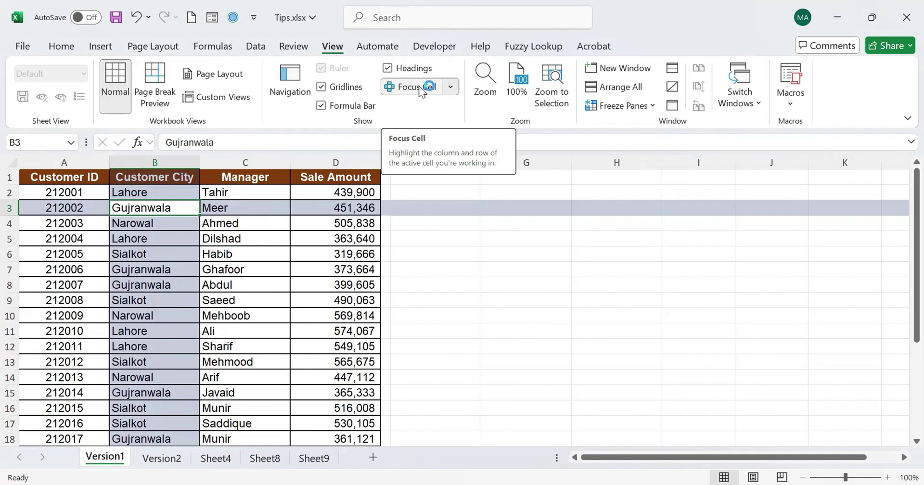
Turn Focus Cell off and back on.
click(419, 86)
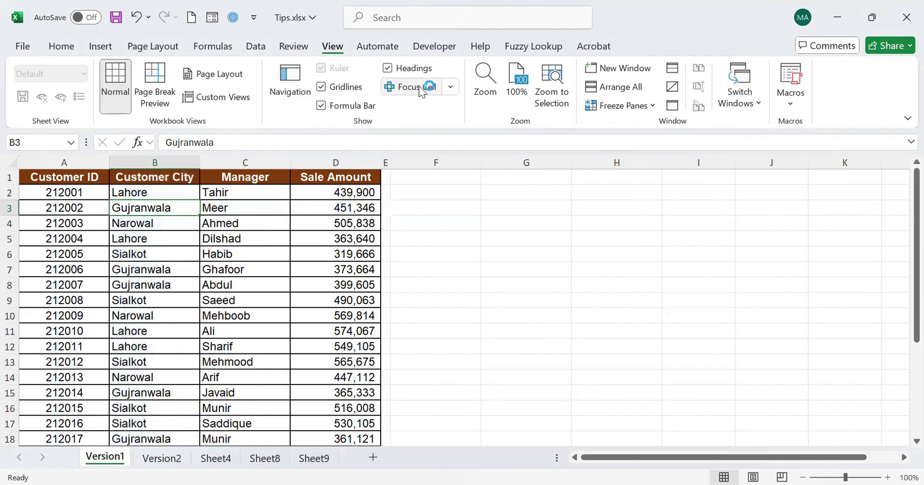
click(419, 86)
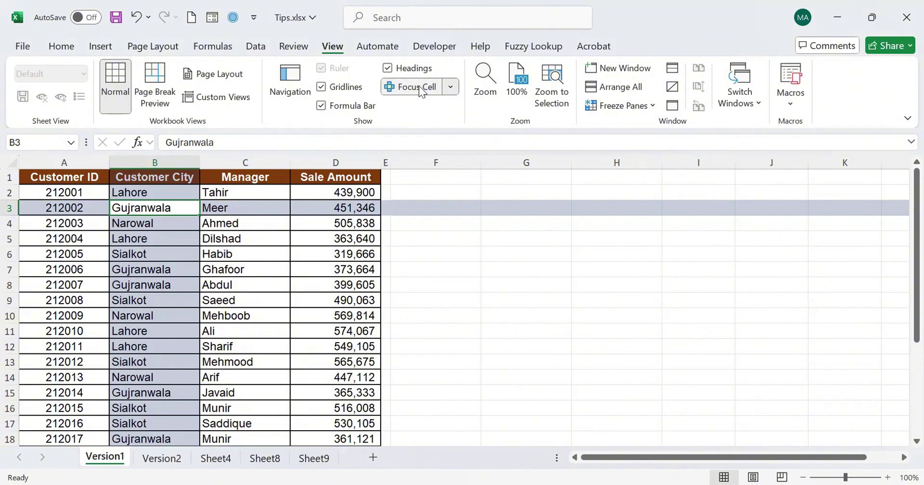
Add the Focus Cell command to the Quick Access Toolbar and use it there to turn the highlight off.
right_click(418, 85)
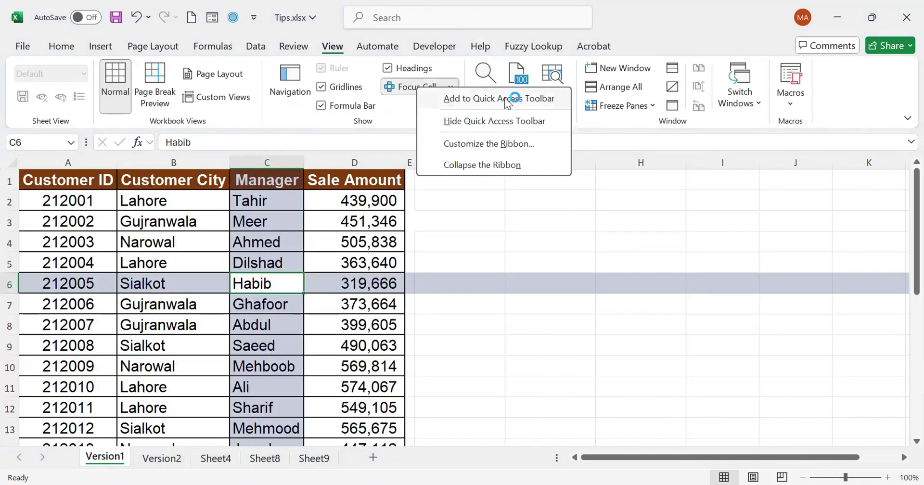
click(505, 97)
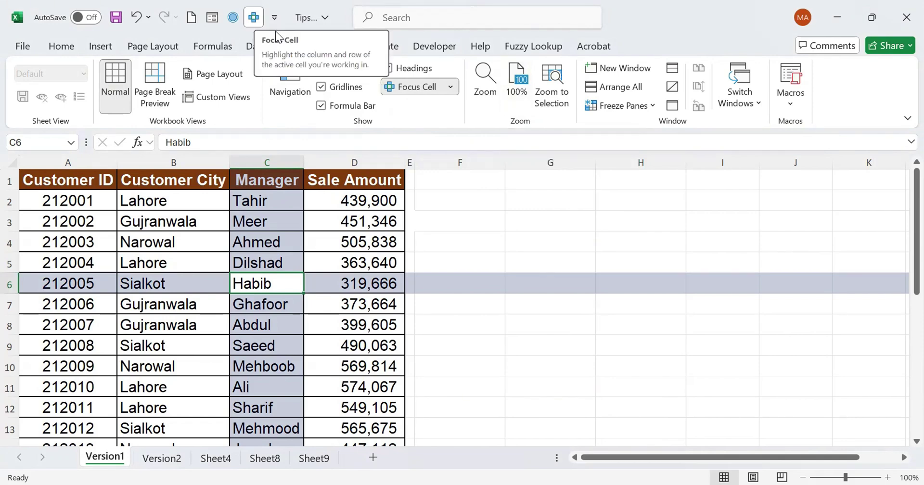
click(255, 19)
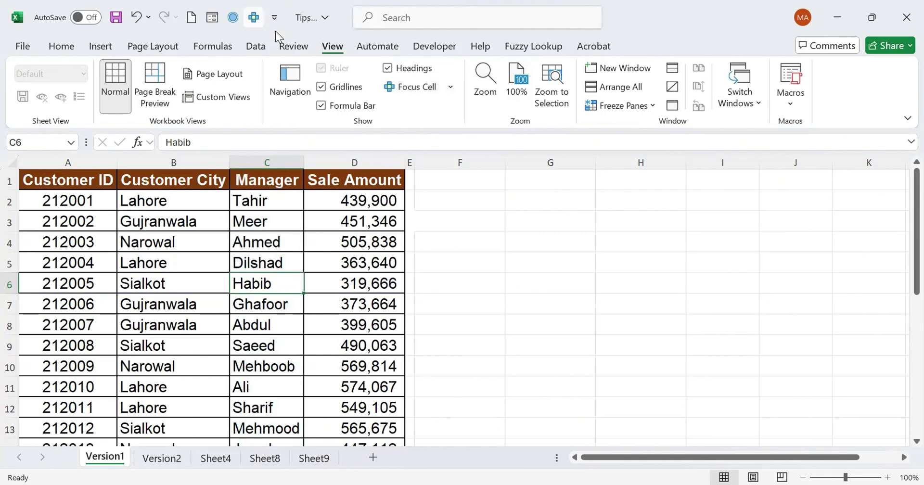
click(162, 362)
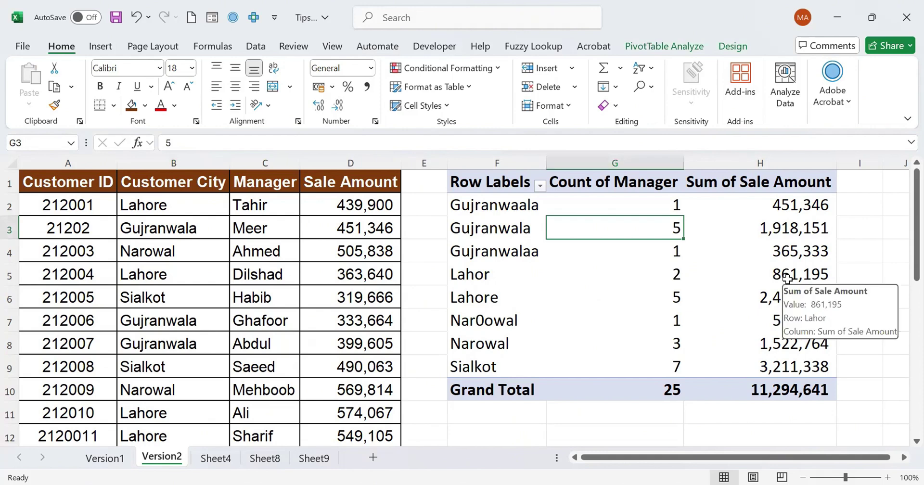
Refresh the pivot table on the Version2 sheet and undo the refresh.
click(662, 47)
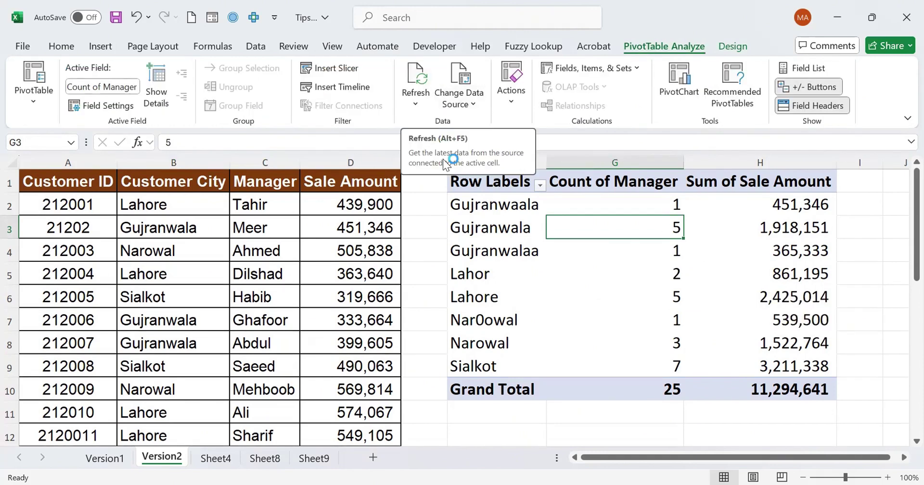
click(421, 69)
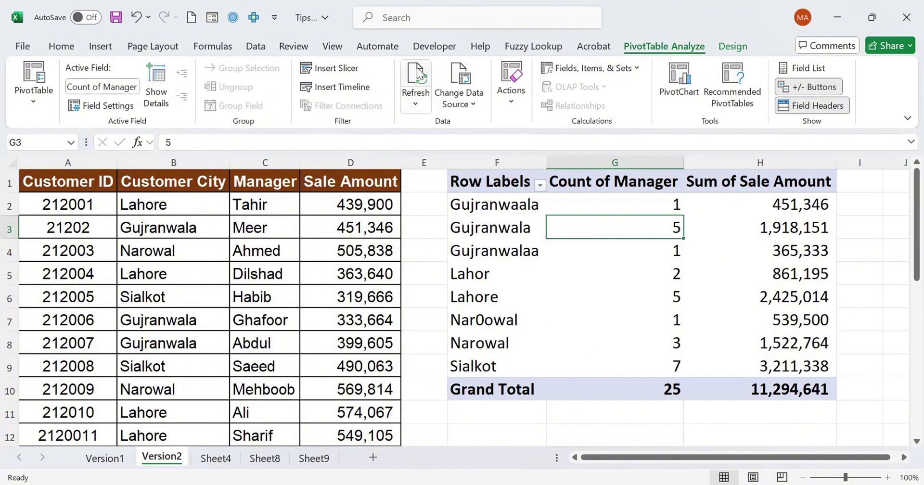
click(421, 75)
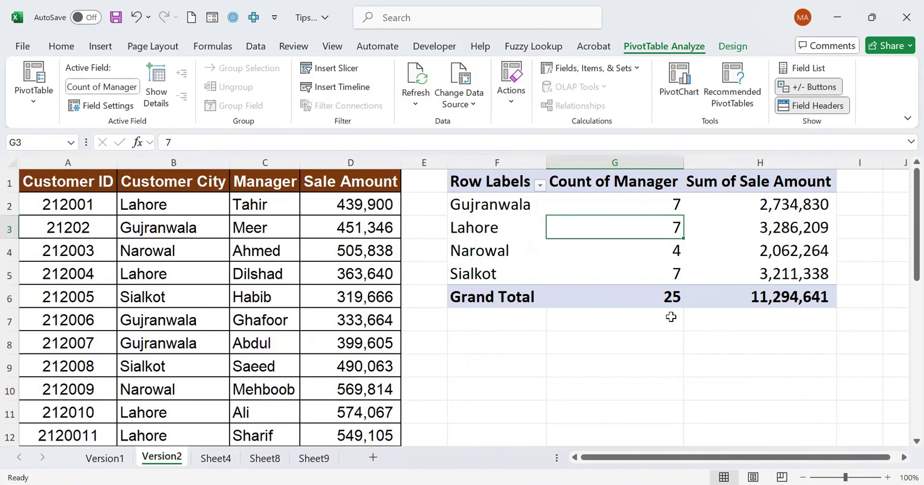
key(ctrl+z)
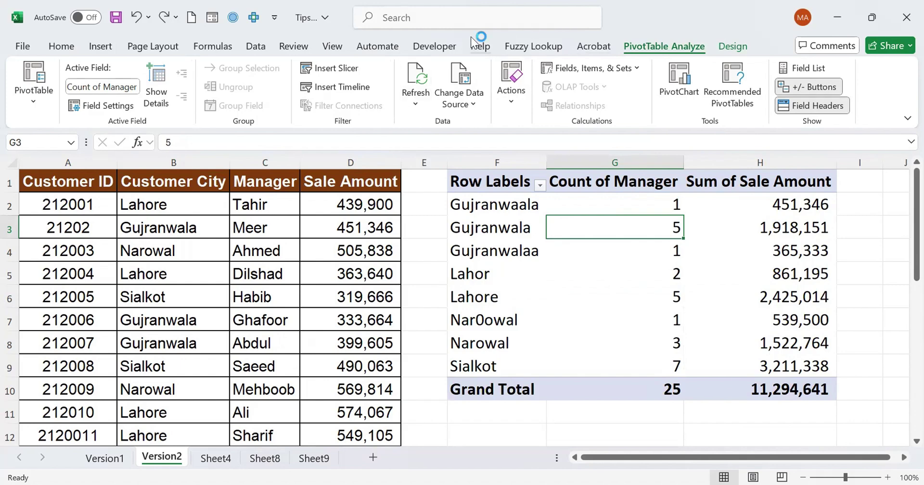
Add the pivot table's Refresh command to the Quick Access Toolbar and open its list of refresh options there.
click(415, 73)
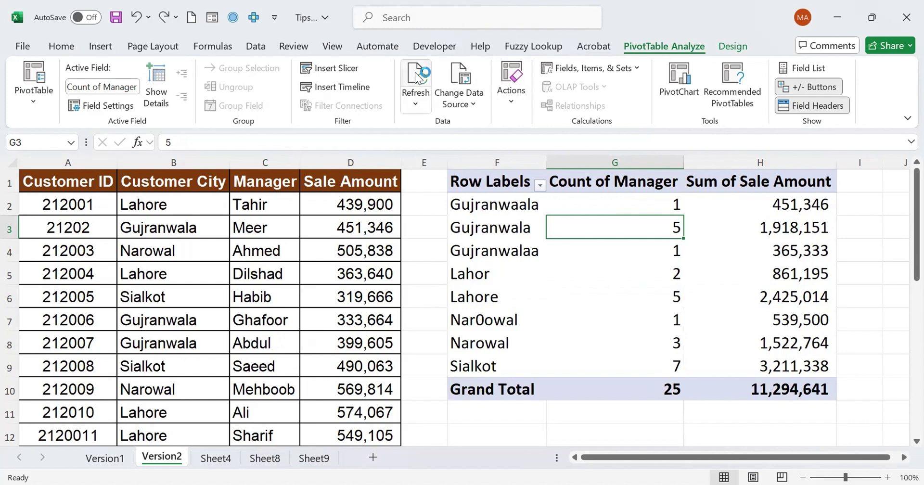
right_click(416, 106)
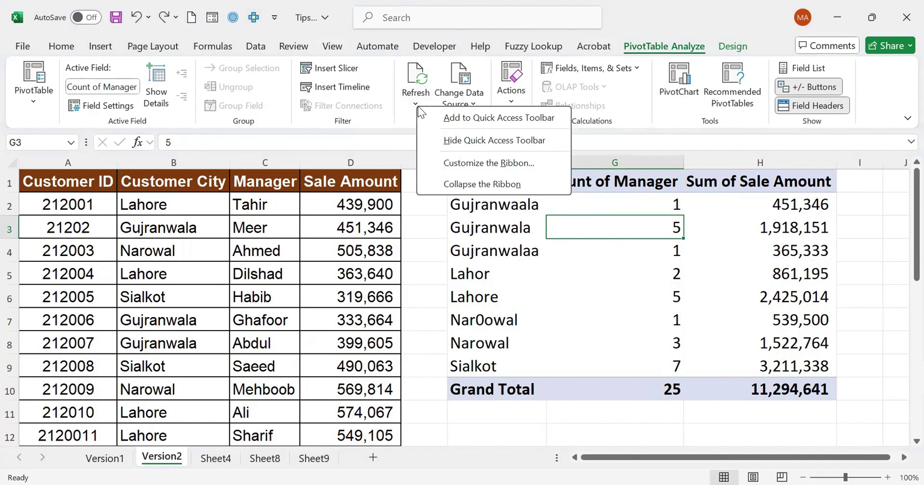
click(483, 118)
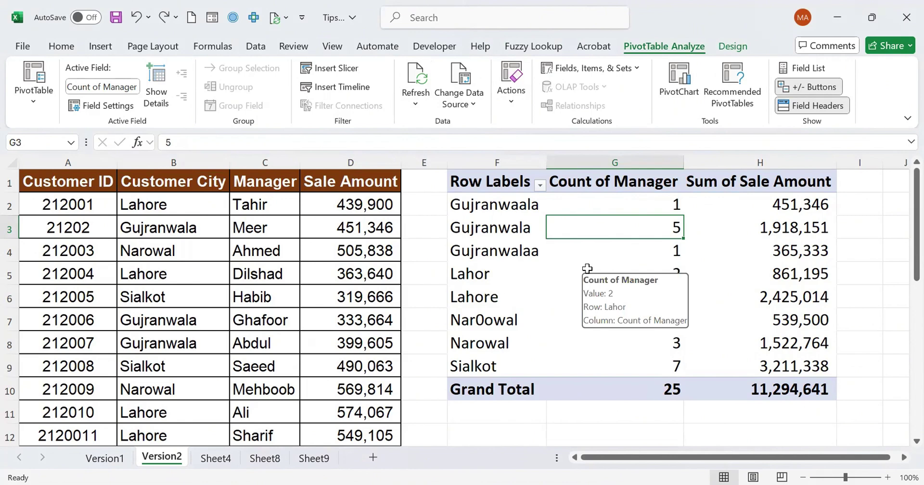
click(287, 19)
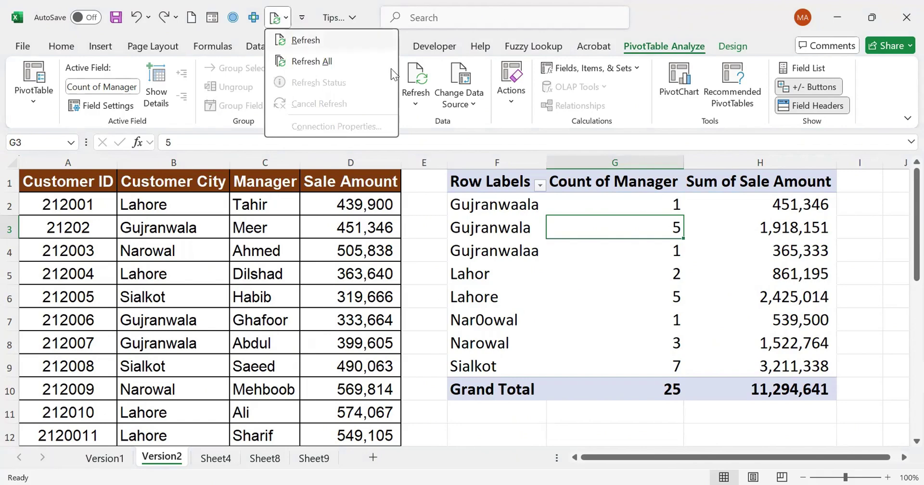
mouse_move(562, 252)
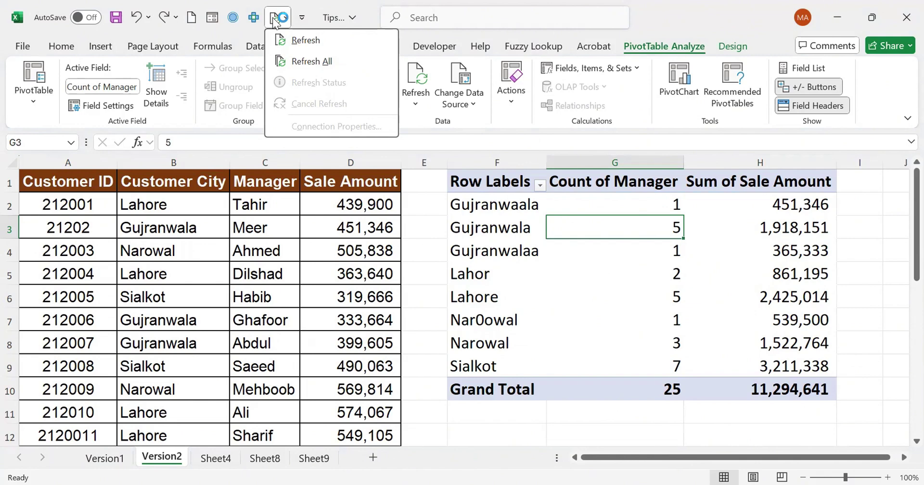
Refresh all pivot tables in the workbook with Refresh All.
click(312, 62)
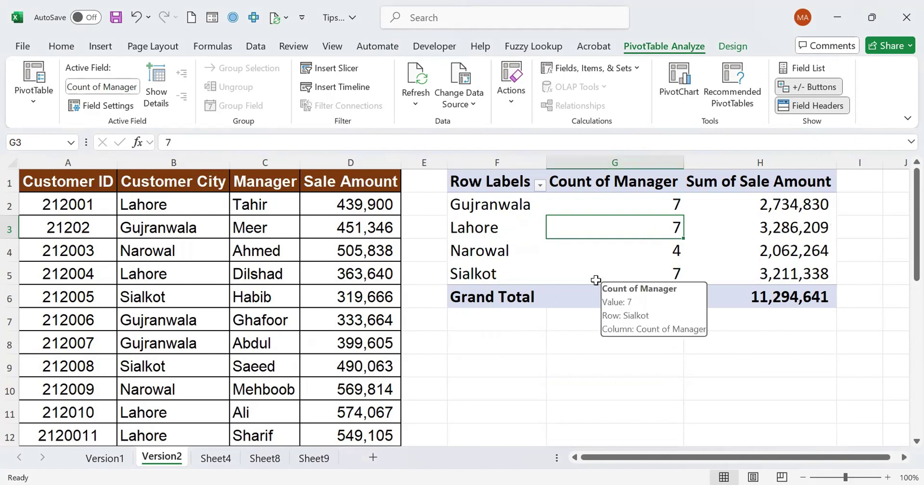
Fill the city Gujranwala from B3 down to B8 and try to refresh the pivot table with D5 selected.
click(172, 228)
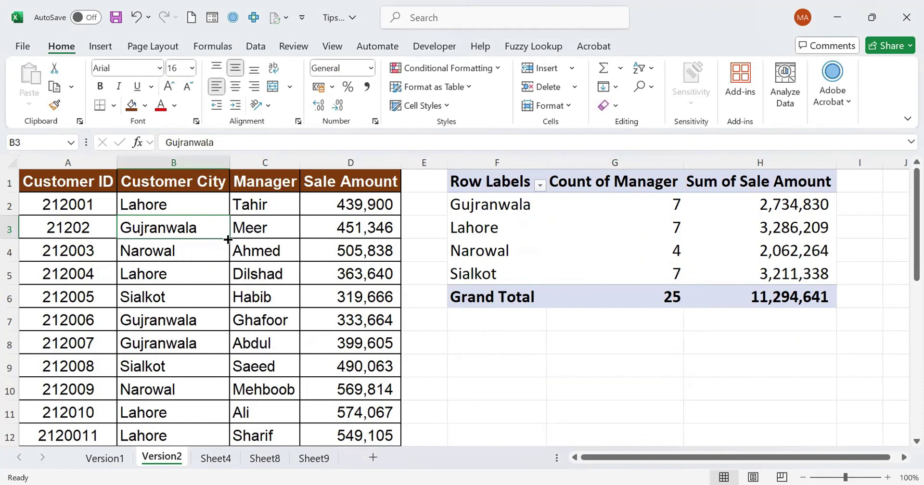
drag(224, 365, 224, 365)
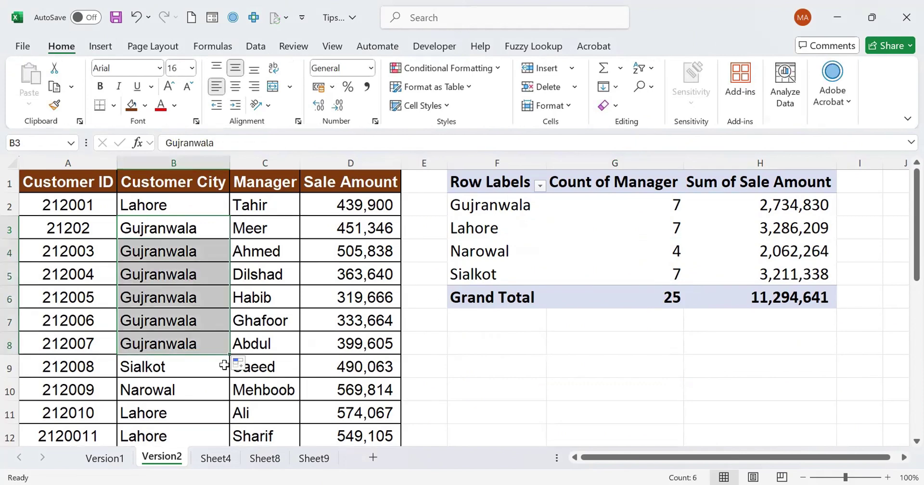
click(308, 281)
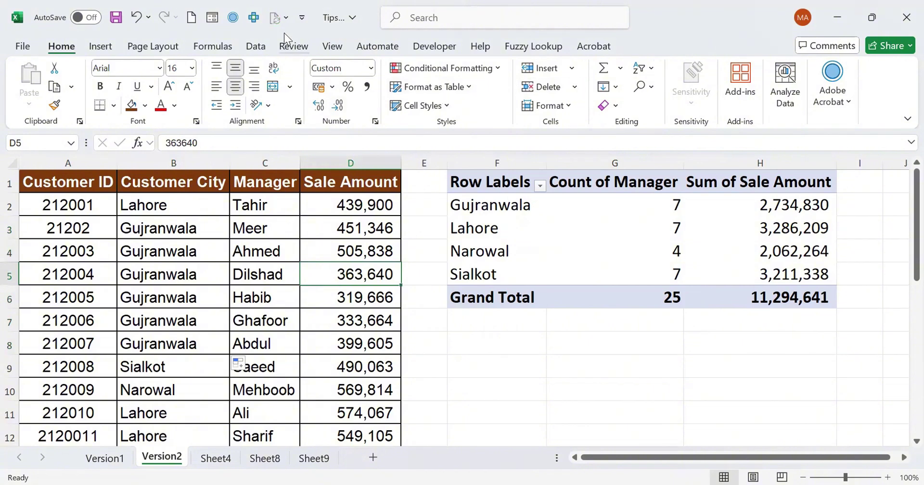
click(275, 18)
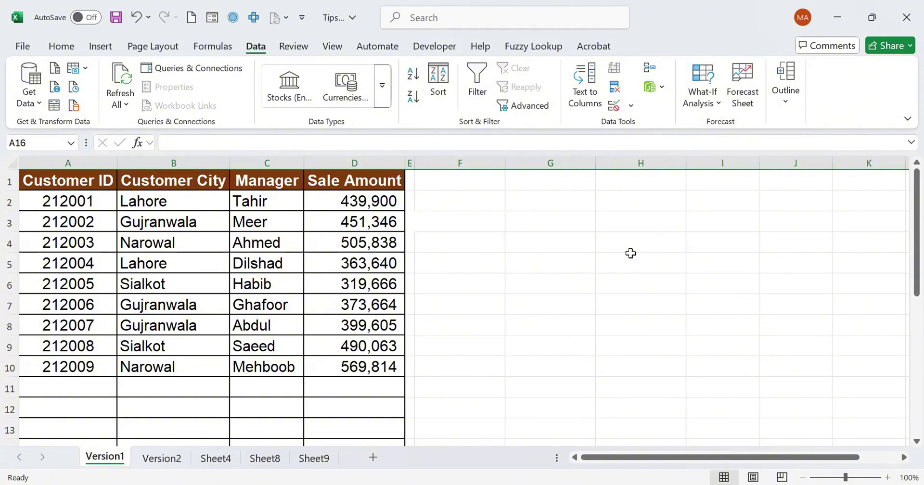
Apply List data validation to cells B2:B15 on the Version1 sheet, using =$B$2:$B$15 as the source.
drag(185, 201, 178, 429)
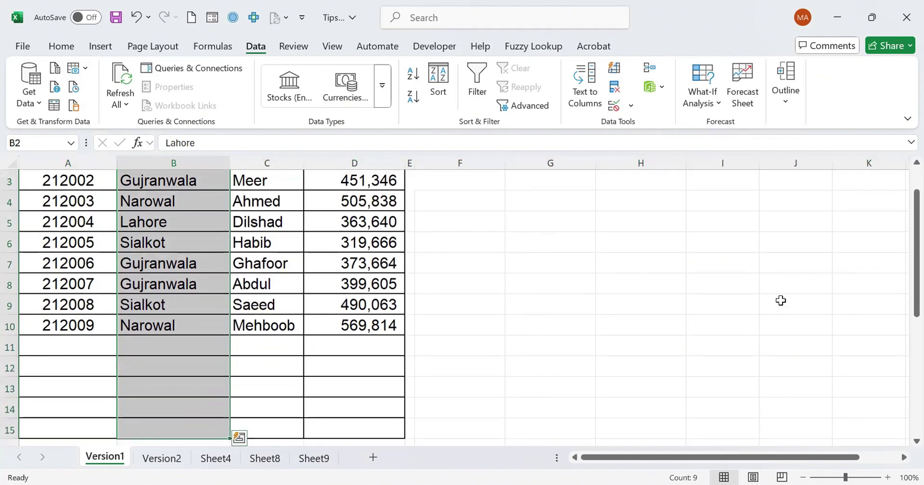
scroll(781, 300, up, 1)
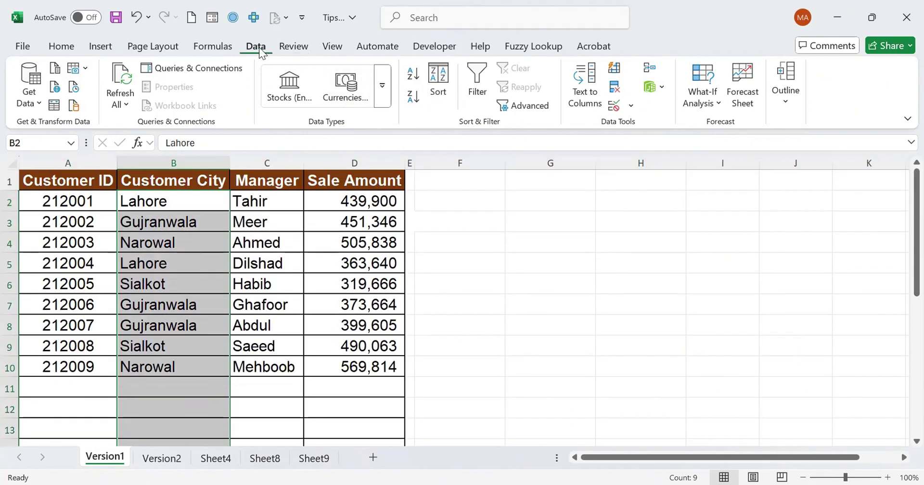
click(630, 104)
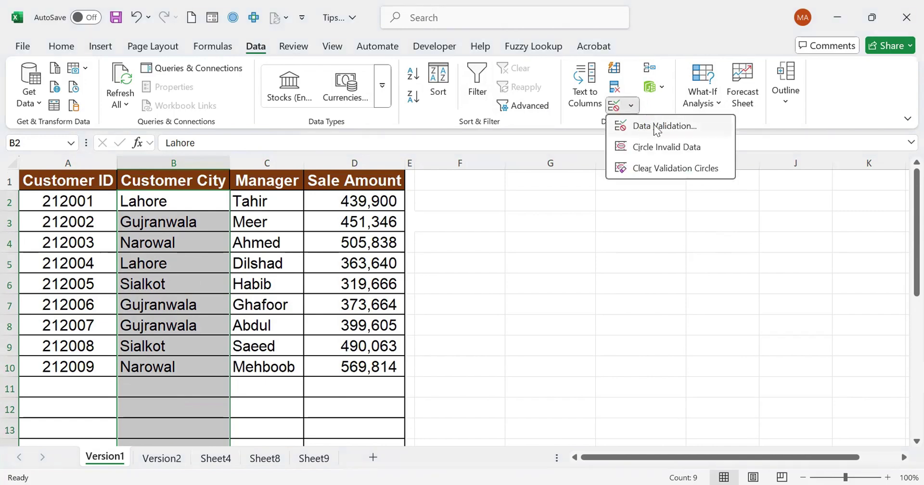
click(657, 127)
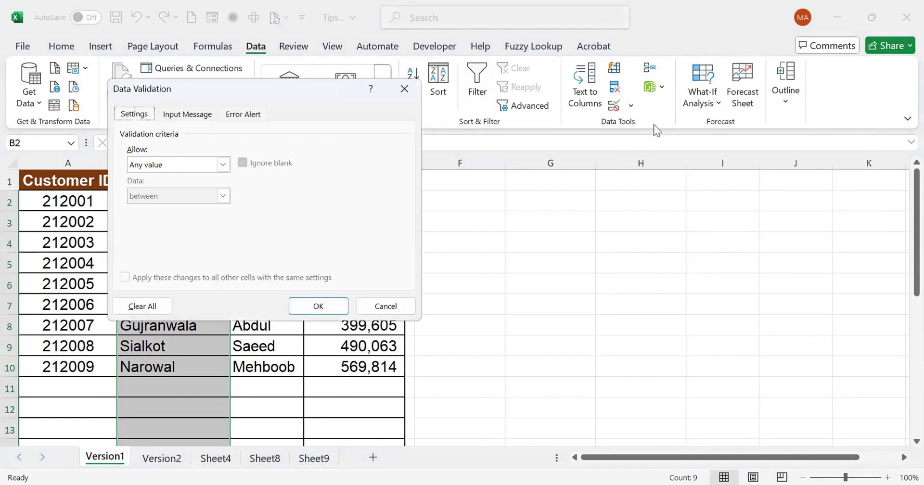
click(223, 165)
click(144, 208)
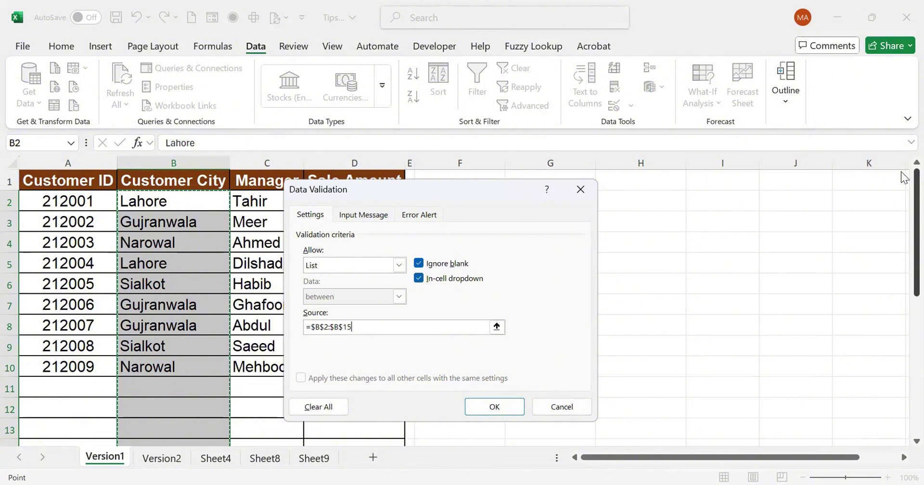
click(495, 408)
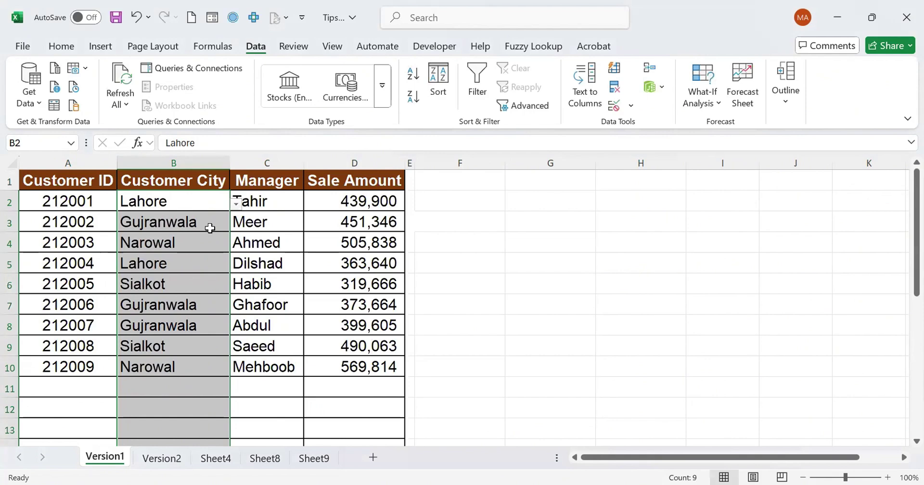
Use B2's validation list to change the city to Gujranwala and back to Lahore.
click(237, 206)
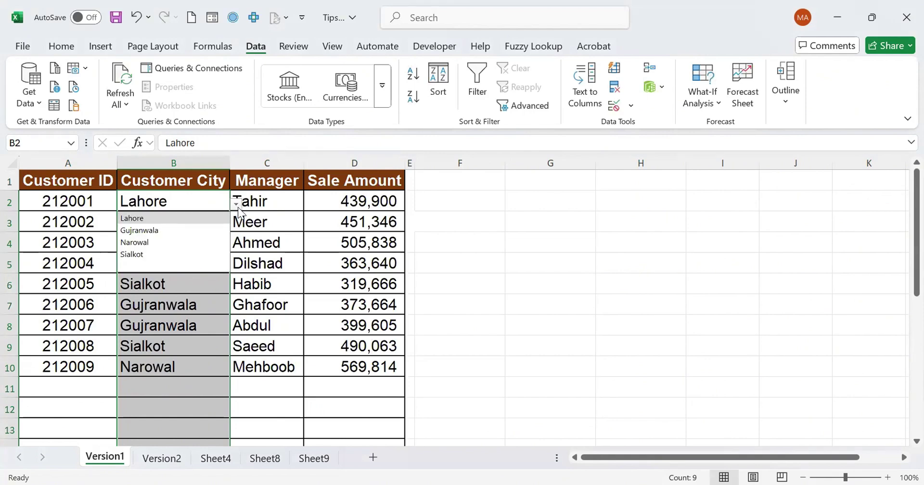
click(157, 232)
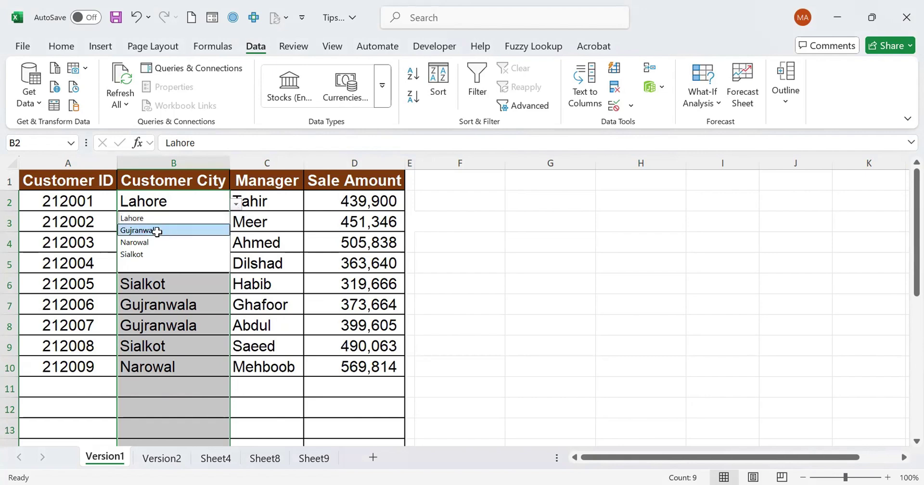
click(238, 203)
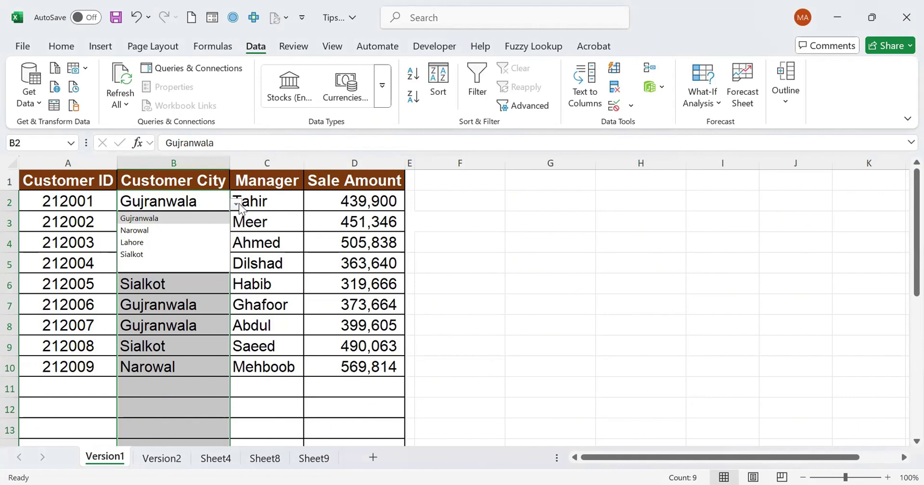
click(139, 244)
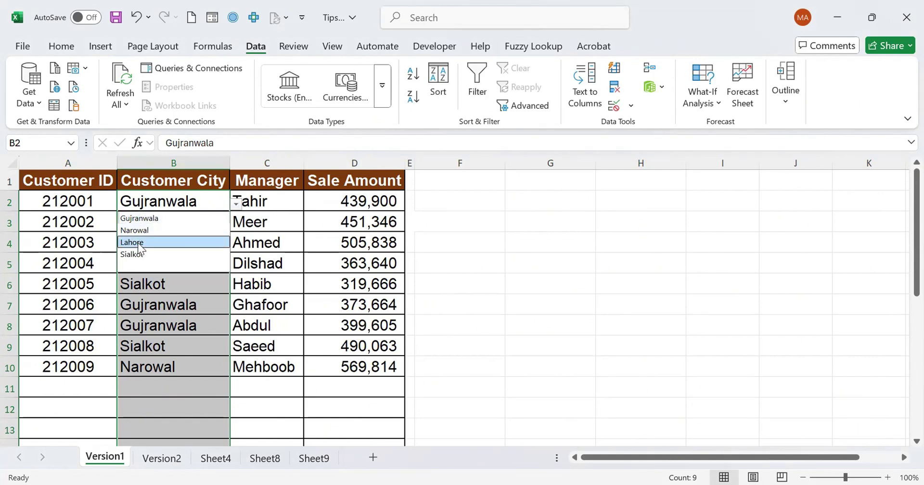
Enter xyz as a city in B11 and check the options offered in B5's validation list.
click(168, 387)
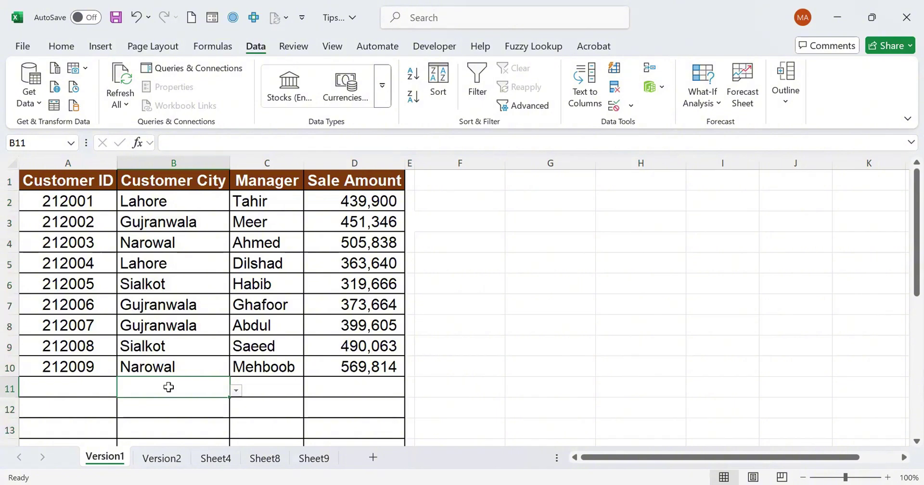
text(xyz)
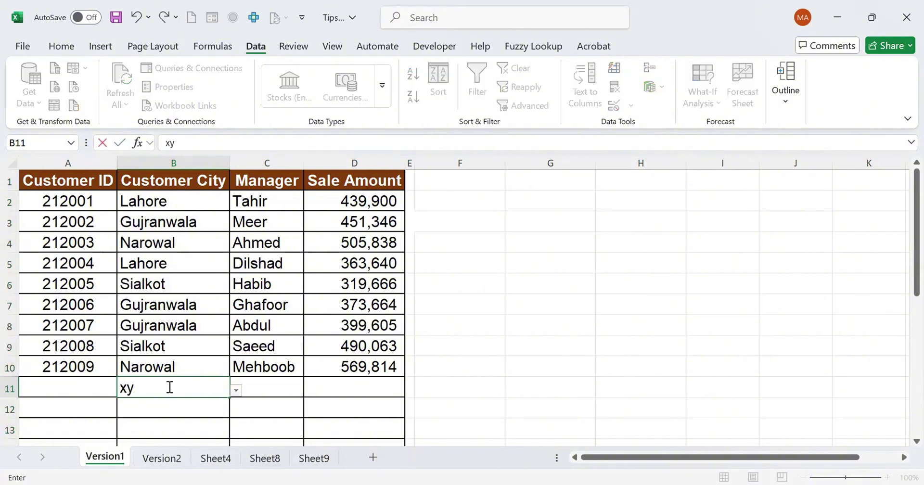
click(528, 320)
click(192, 256)
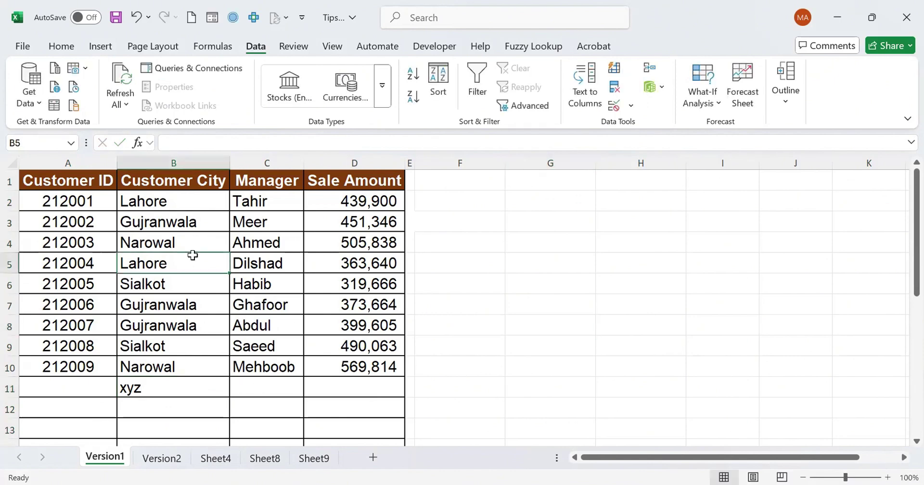
click(236, 268)
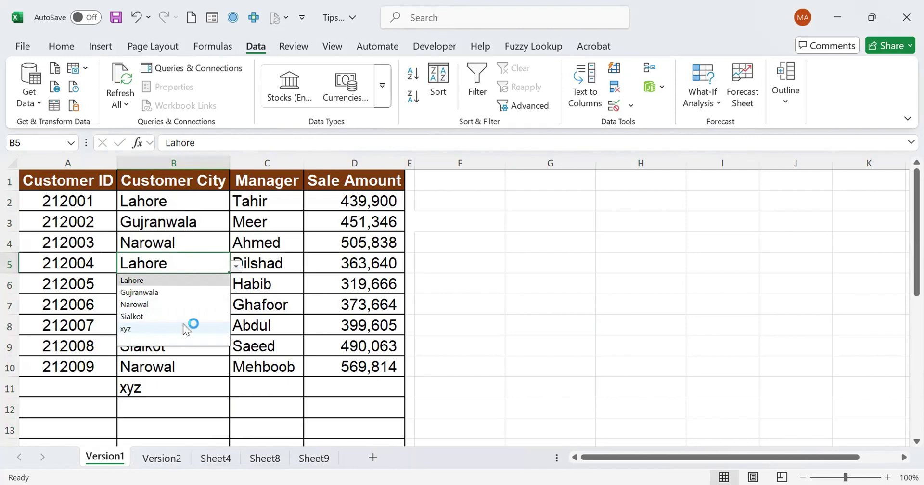
click(476, 309)
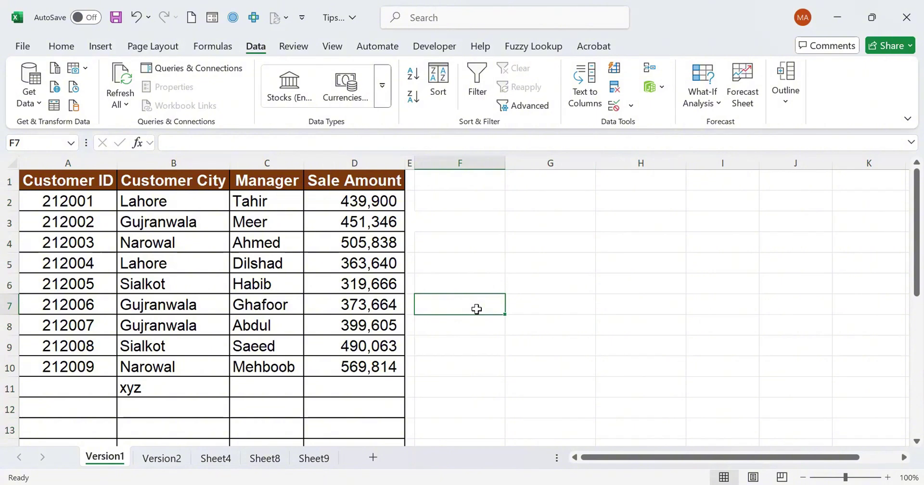
Freeze the top row of the Version2 sheet and check that the headers stay in place.
key(ctrl+Page_Down)
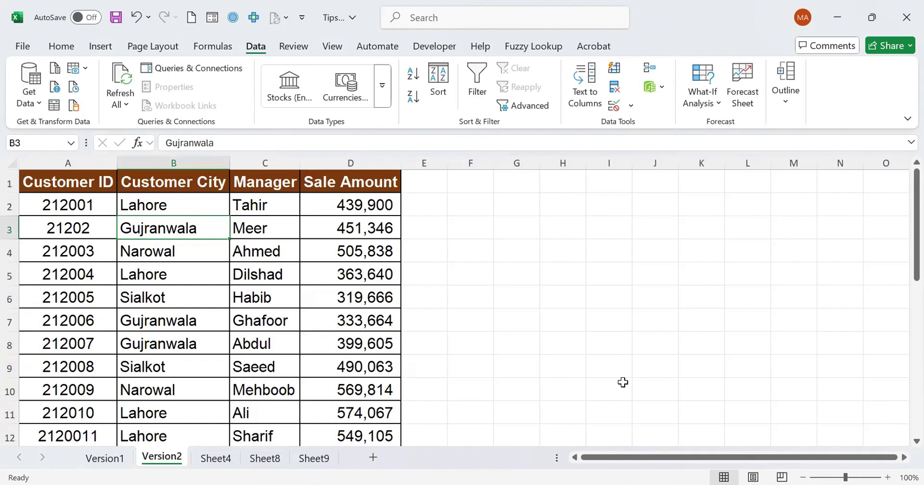
scroll(902, 437, down, 1)
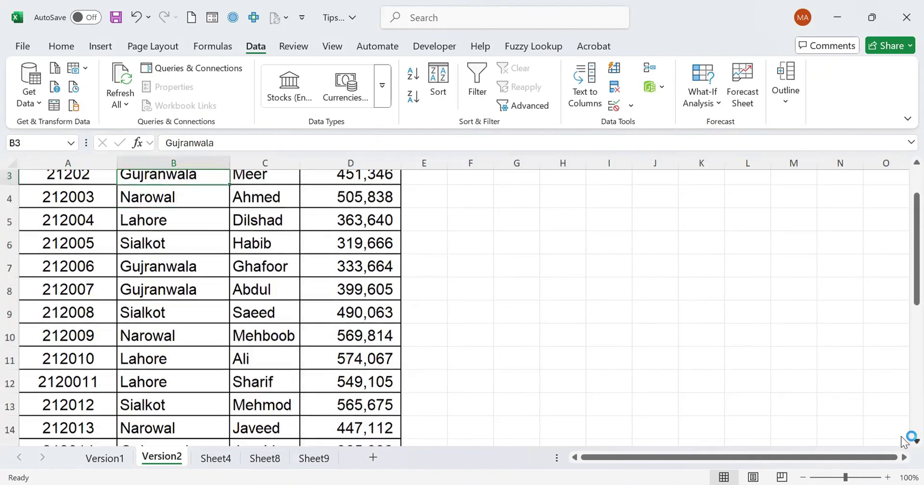
scroll(905, 439, down, 4)
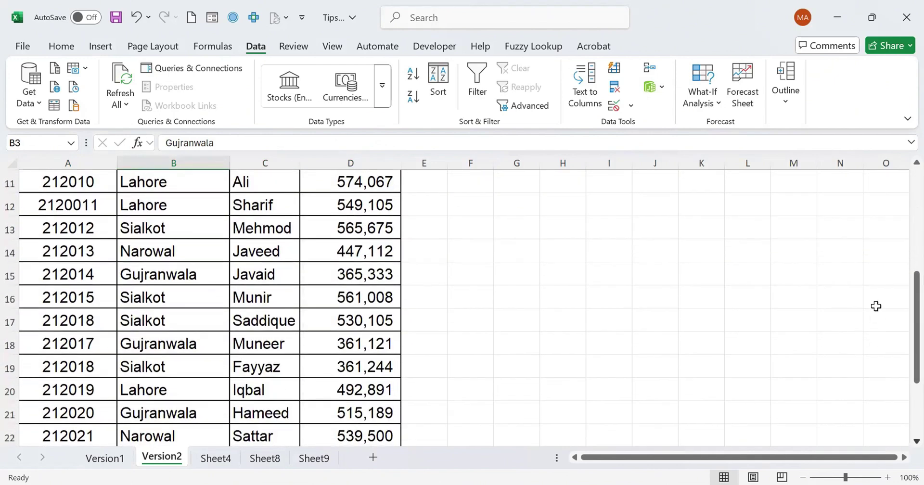
drag(904, 288, 904, 159)
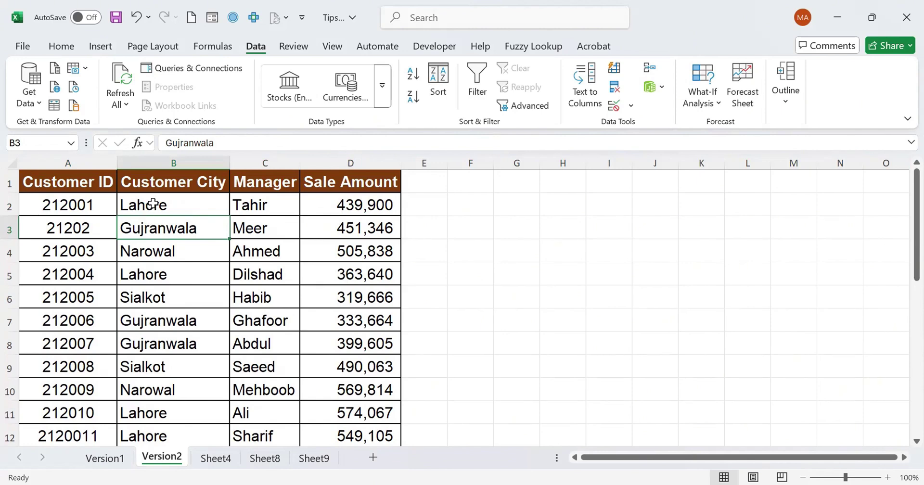
click(178, 295)
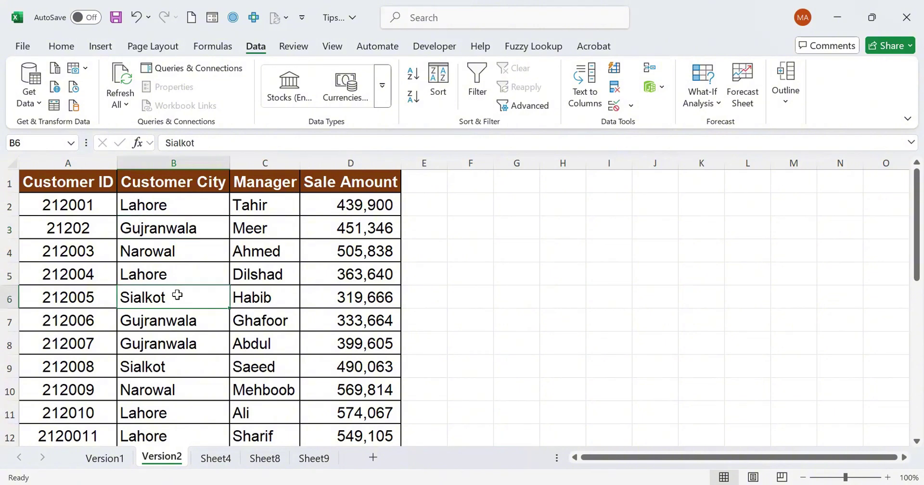
click(332, 46)
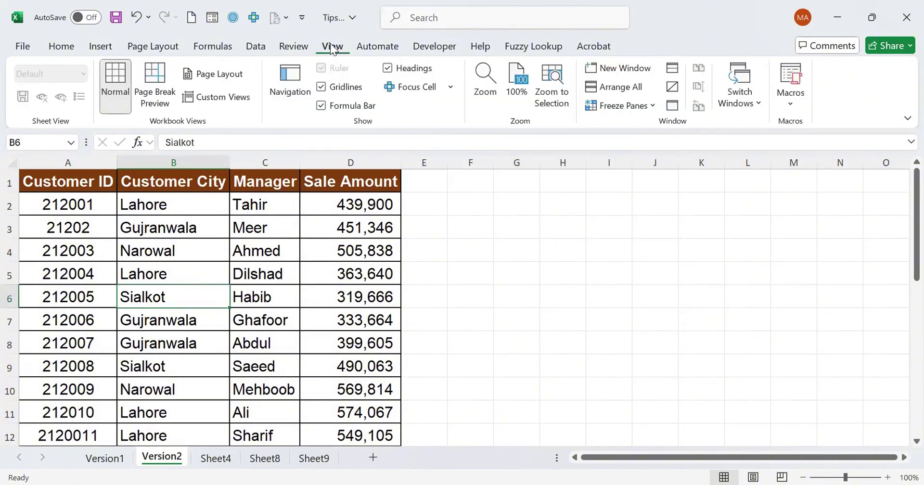
click(651, 105)
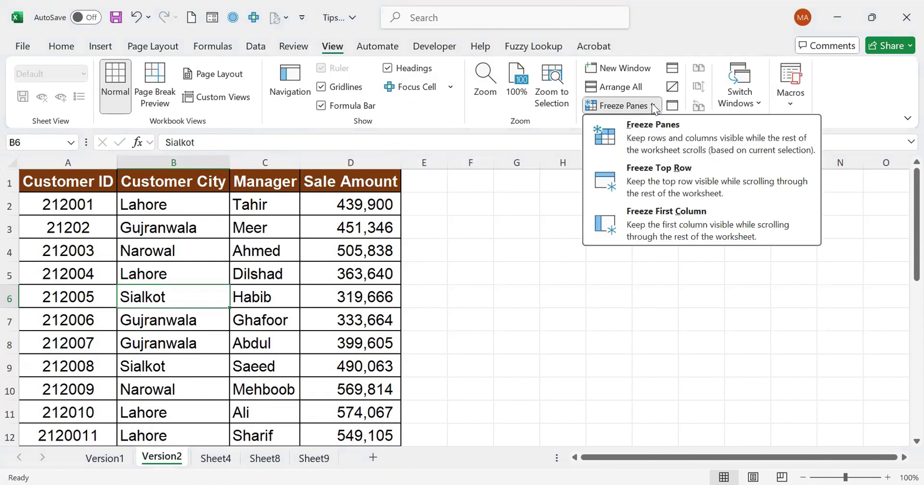
click(658, 173)
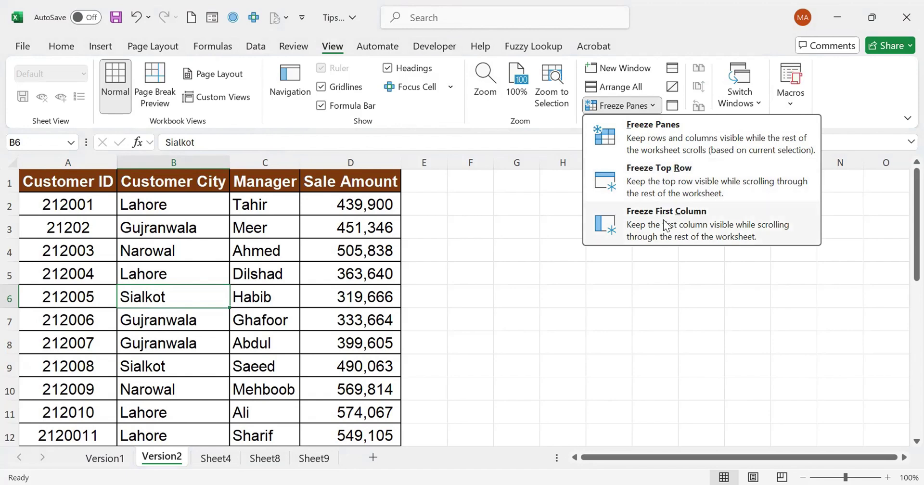
click(667, 174)
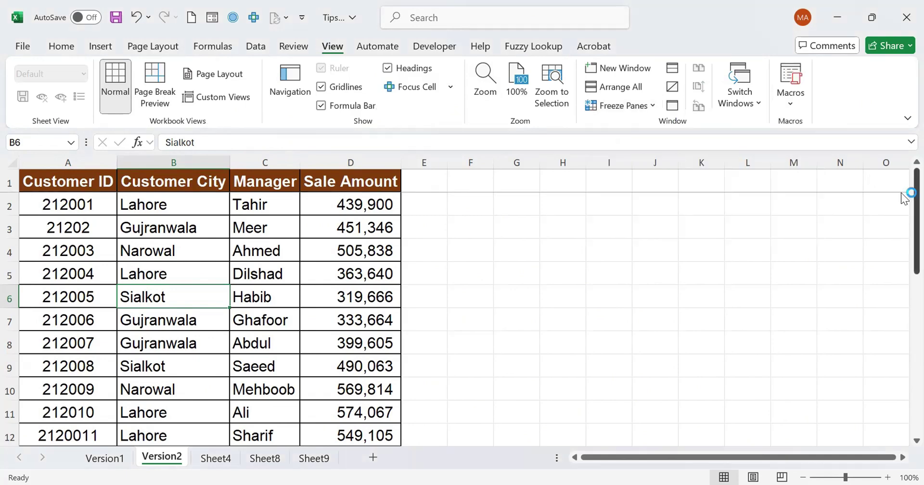
drag(901, 193, 901, 161)
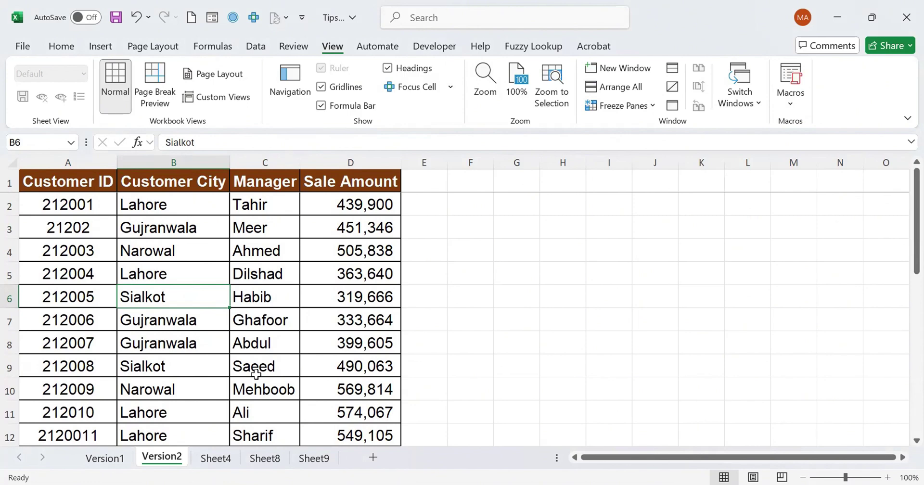
Freeze panes at cell C2 to lock row 1 and columns A and B, and check the result while scrolling.
click(167, 203)
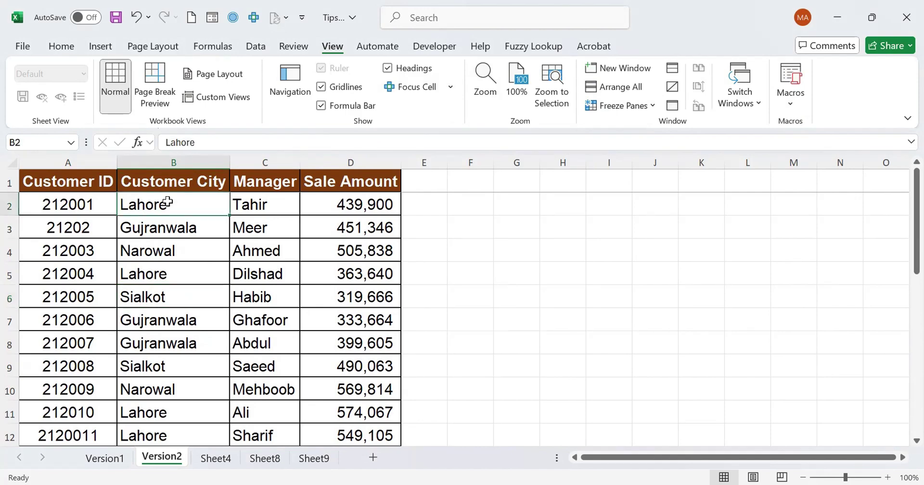
click(265, 205)
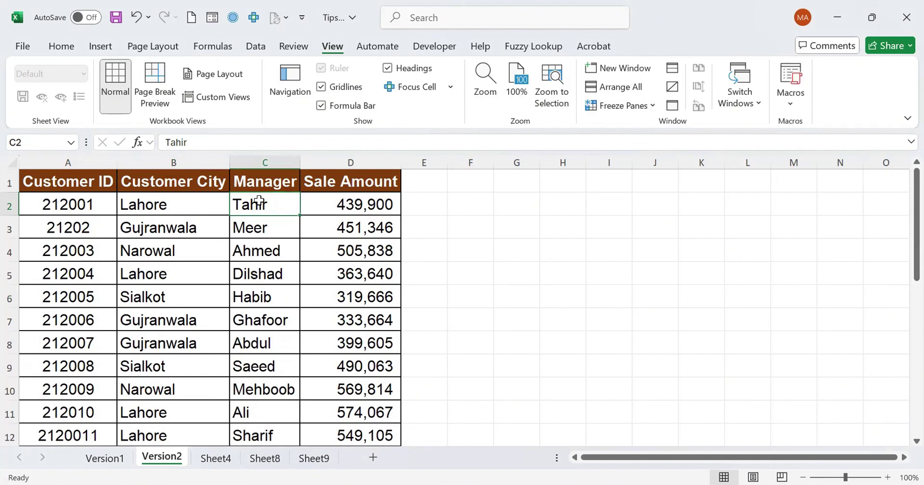
click(653, 104)
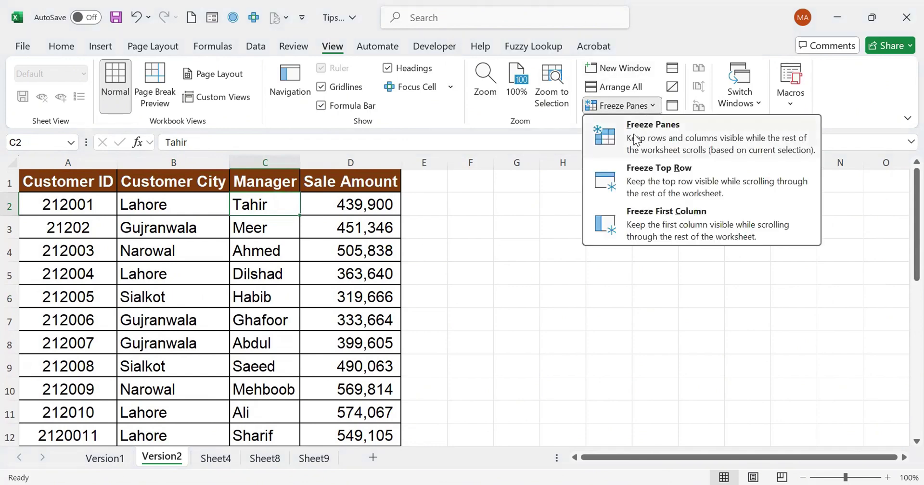
click(661, 129)
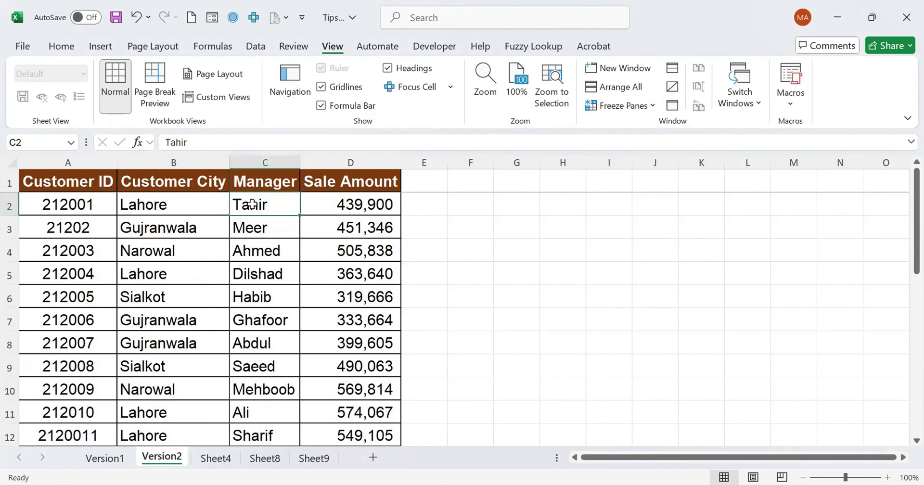
drag(911, 180, 901, 213)
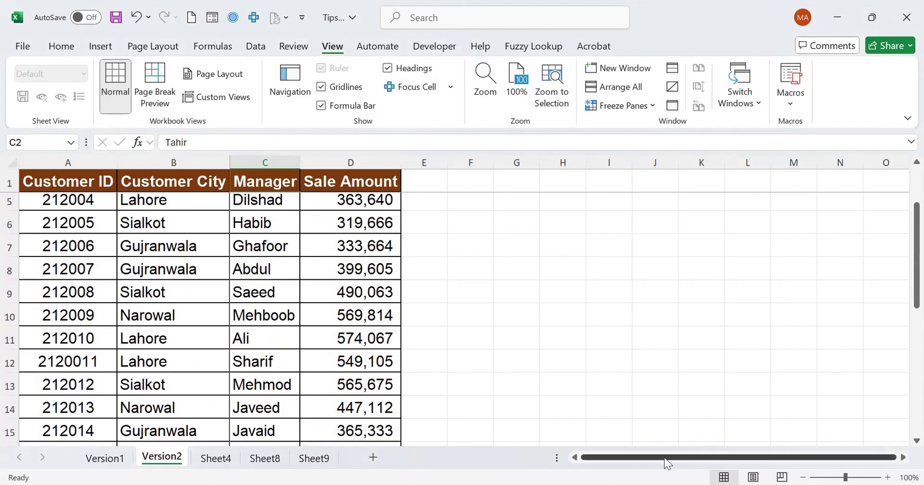
Check that columns A and B stay in place while moving sideways across the Version2 sheet, and unfreeze the panes.
drag(666, 462, 763, 421)
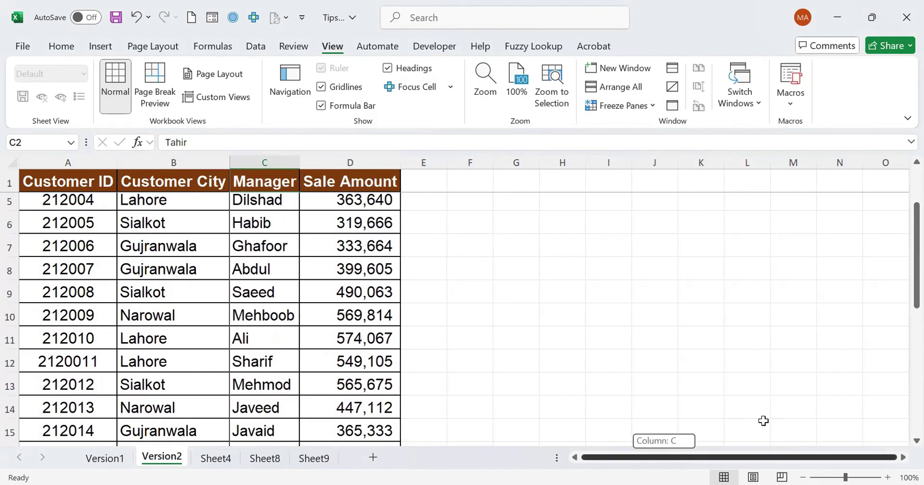
click(903, 457)
click(902, 456)
click(903, 456)
click(903, 456)
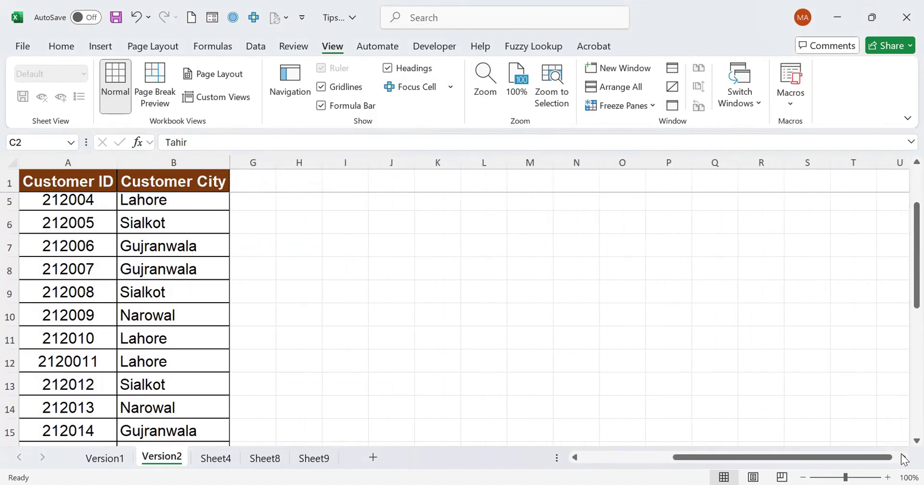
drag(797, 457, 656, 462)
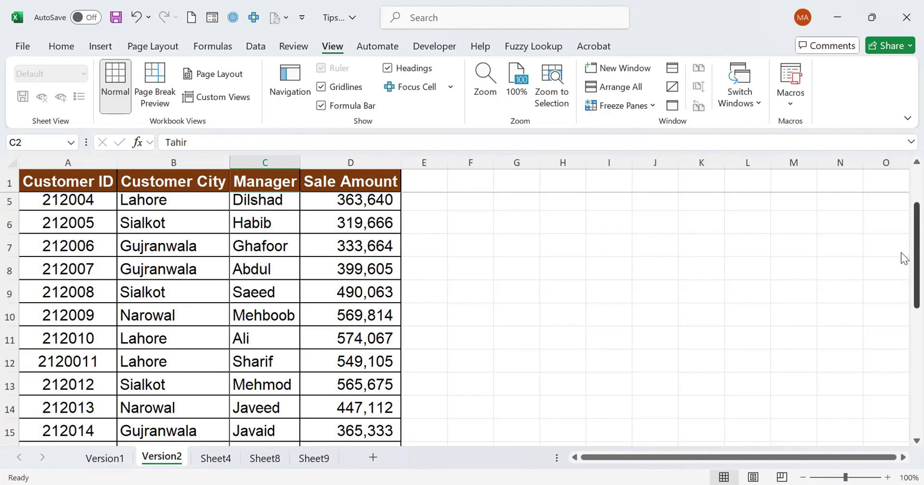
click(653, 105)
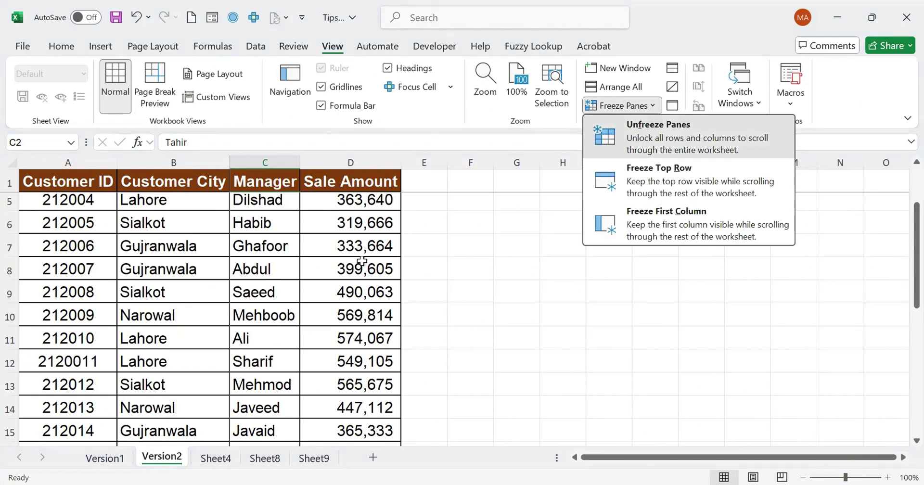
click(655, 131)
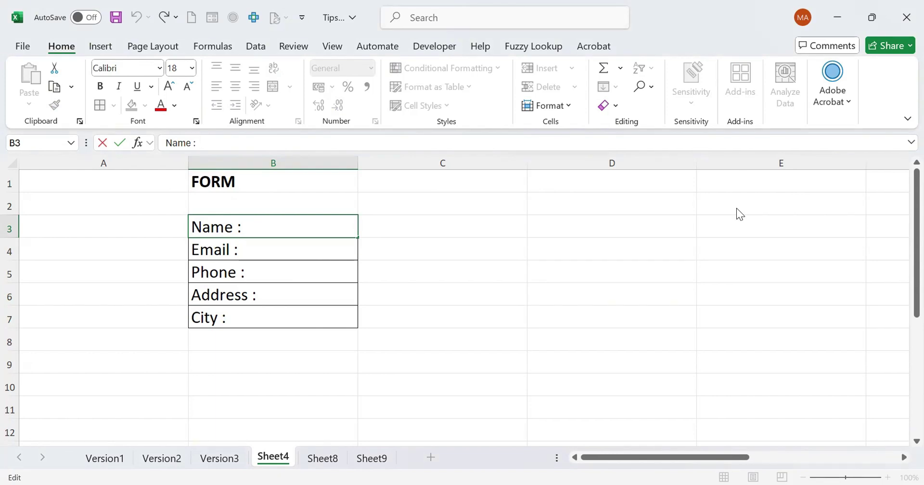
text(----------)
key(ctrl+z)
click(540, 235)
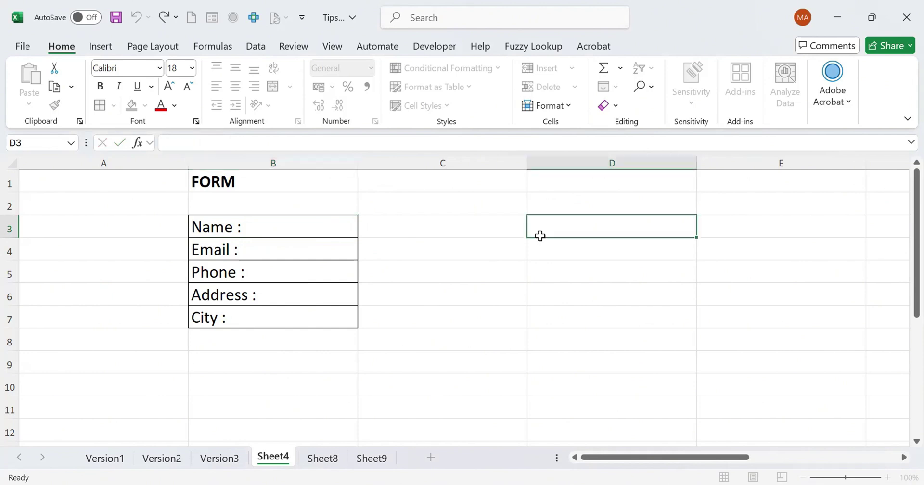
Apply the custom number format @*- to the form labels in B3:B7 of Sheet4.
drag(296, 226, 305, 311)
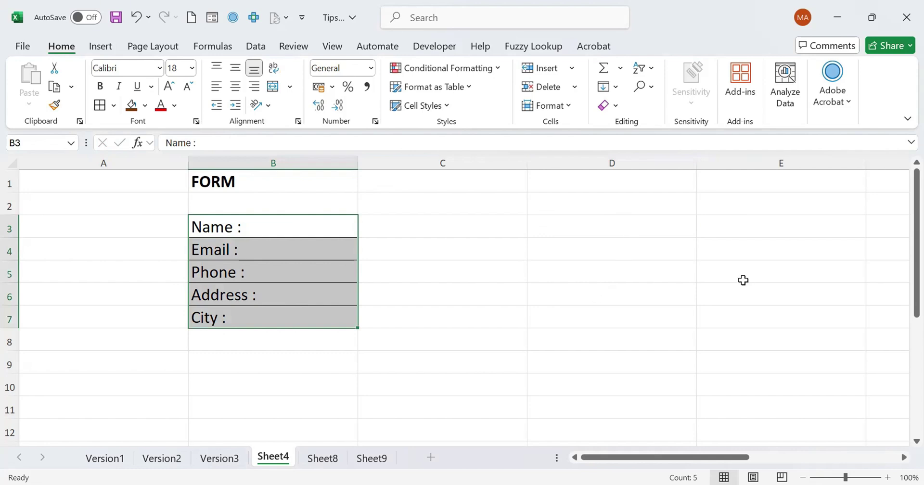
key(ctrl+1)
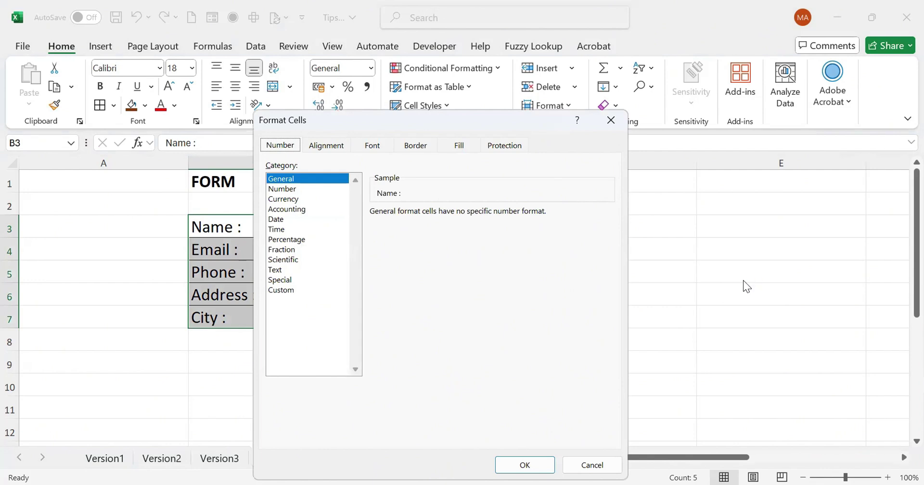
click(285, 291)
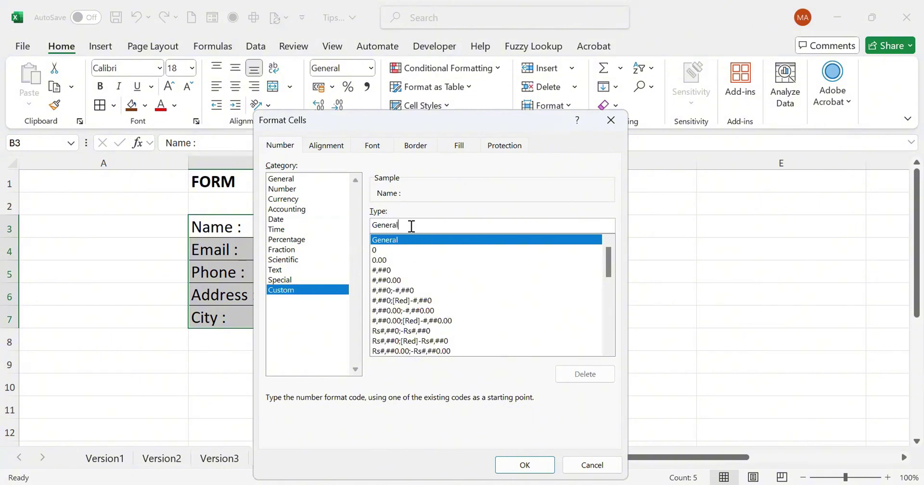
key(BackSpace)
key(BackSpace)
key(BackSpace)
key(BackSpace)
key(BackSpace)
key(BackSpace)
key(BackSpace)
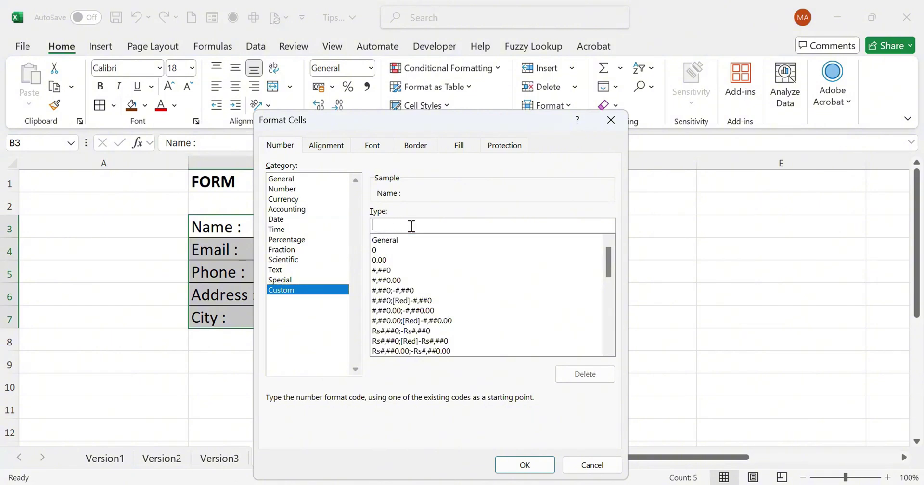
text(@*-)
click(524, 463)
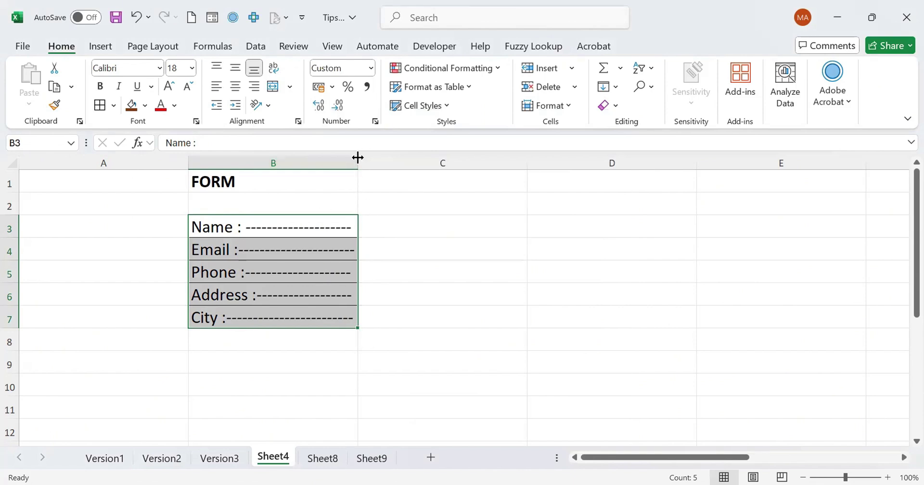
Resize column B slightly to check how the dashes adapt to the column width.
drag(358, 157, 357, 178)
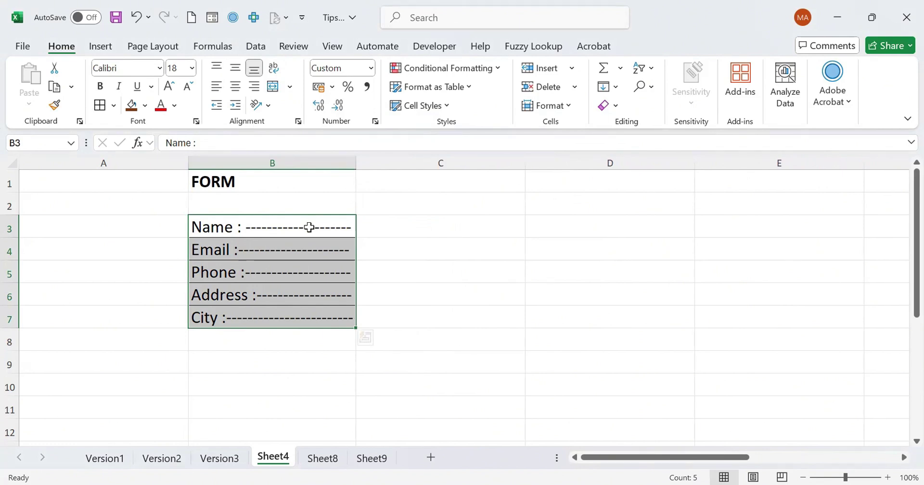
right_click(311, 233)
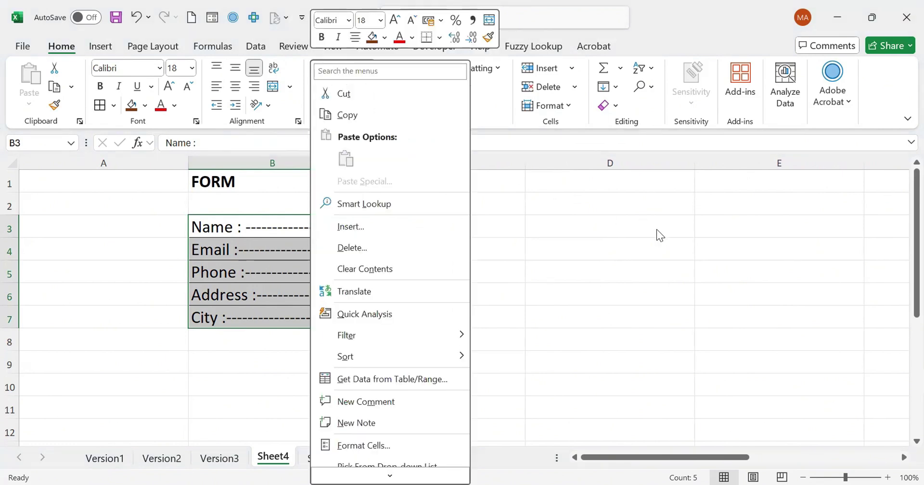
key(Escape)
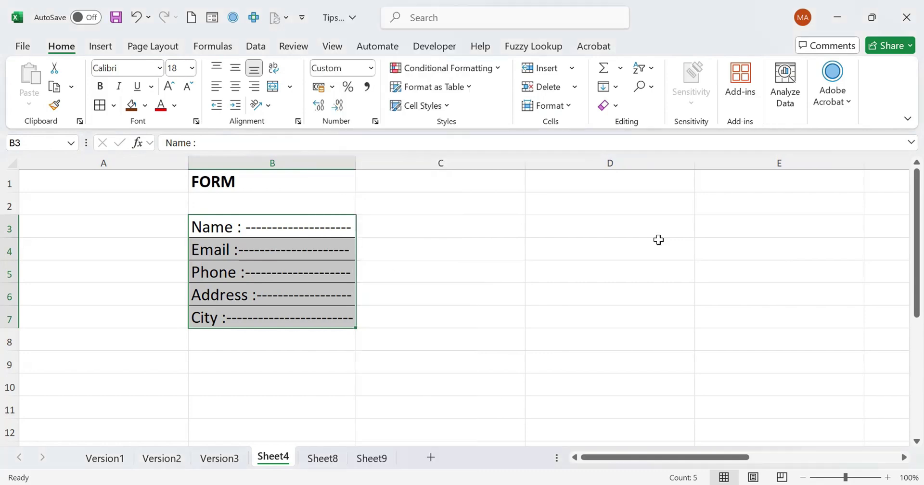
Change the custom number format of B3:B7 to @*_ and check the fill by widening and narrowing column B.
key(ctrl+1)
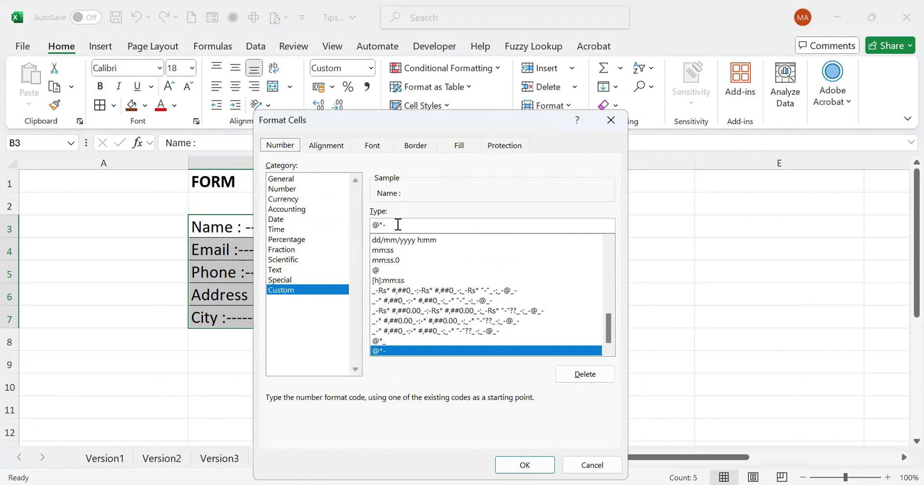
click(399, 224)
key(BackSpace)
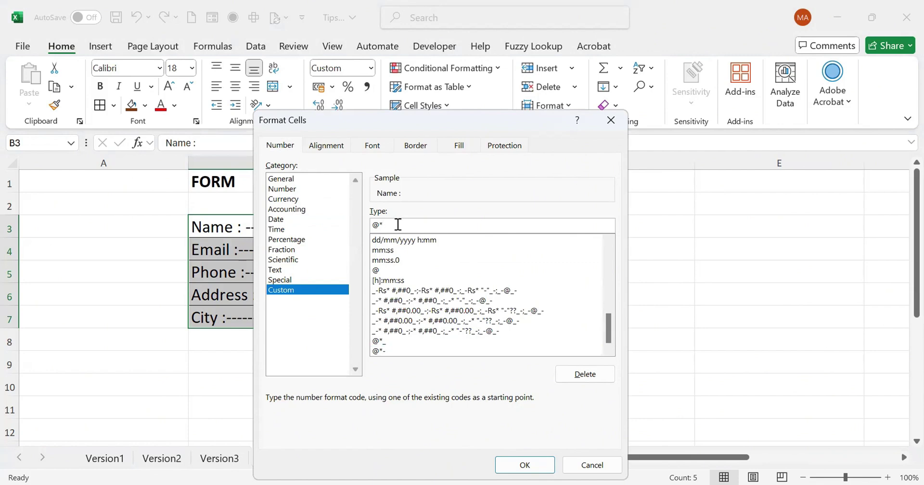
text(_)
click(525, 465)
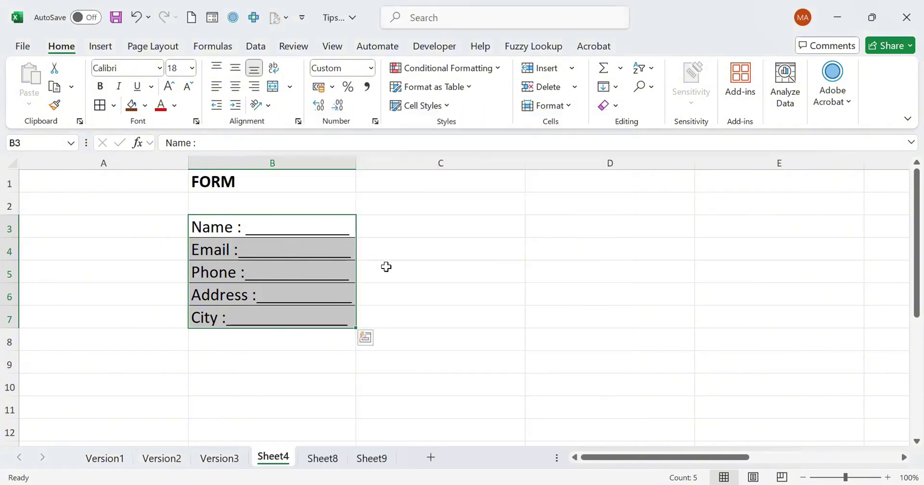
drag(354, 164, 444, 180)
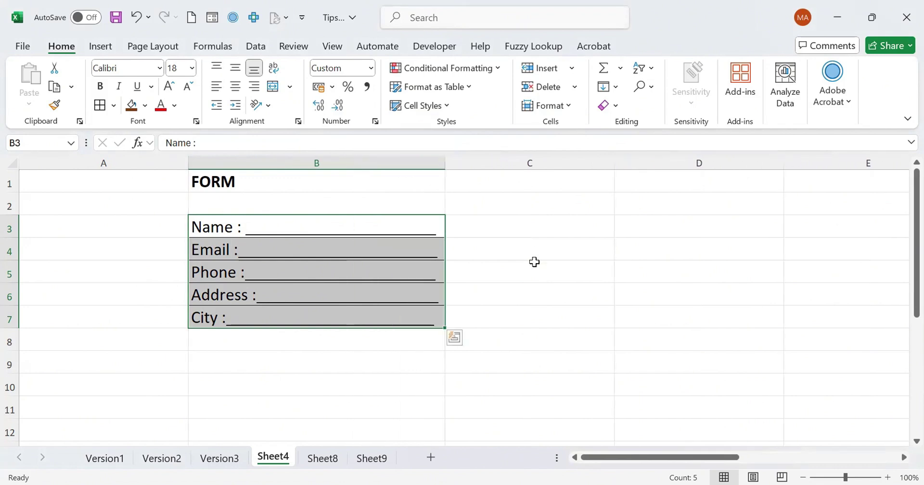
drag(443, 161, 364, 171)
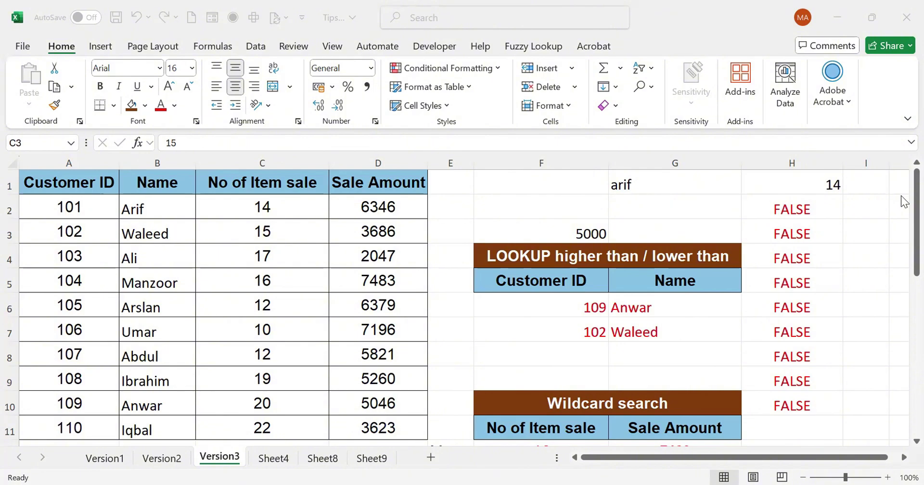
Examine the IF and XLOOKUP formulas behind column H, the higher/lower lookup and the wildcard search on the Version3 sheet.
drag(901, 195, 910, 173)
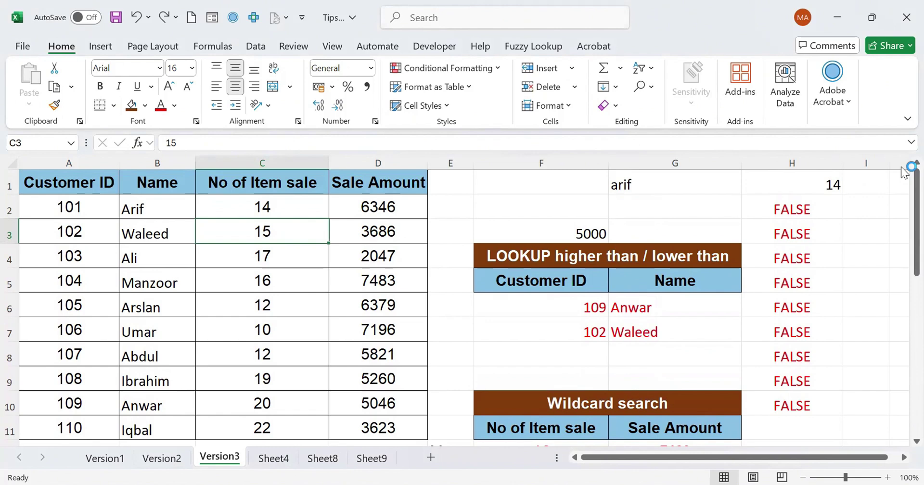
click(788, 213)
click(791, 275)
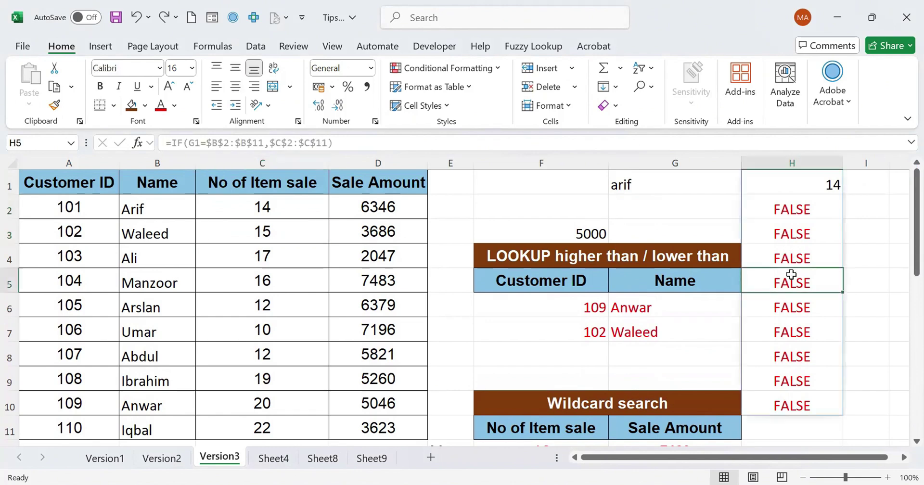
click(785, 326)
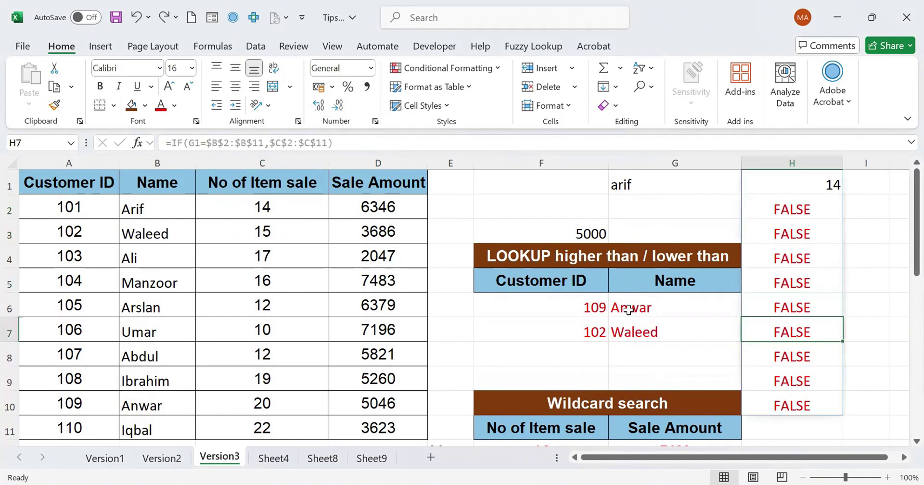
click(629, 310)
click(593, 333)
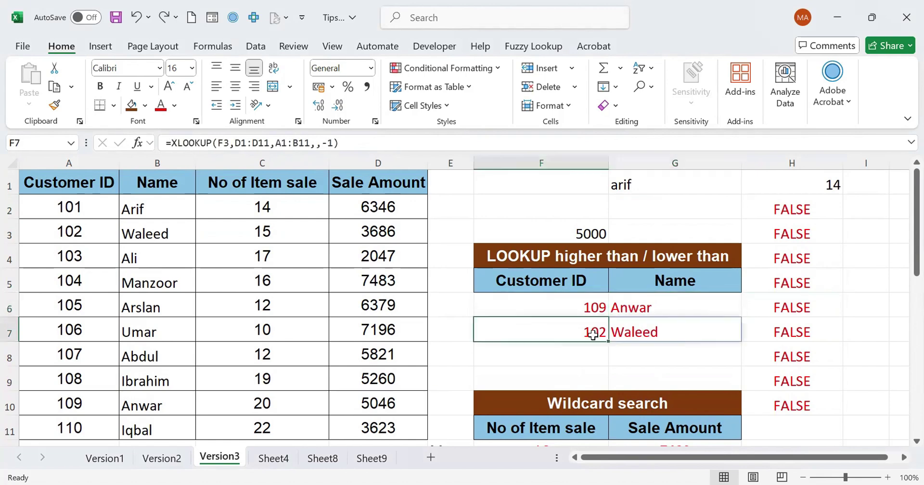
drag(916, 247, 916, 300)
click(676, 326)
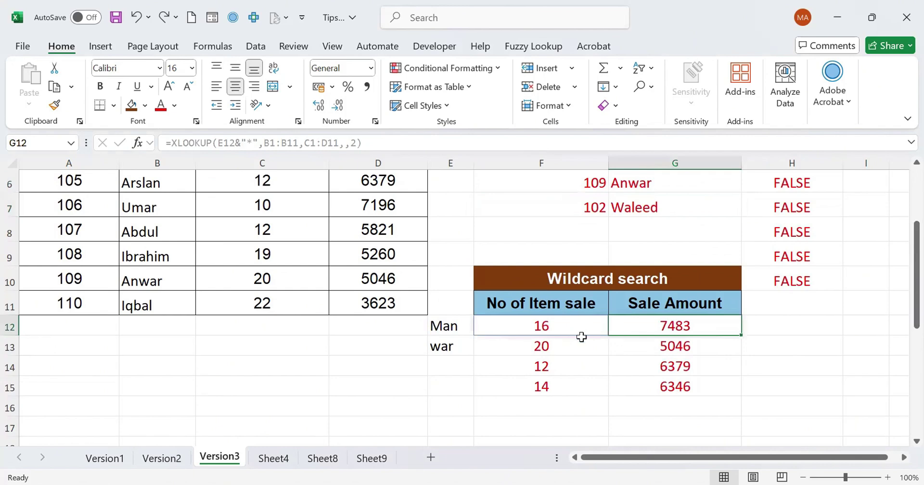
click(558, 358)
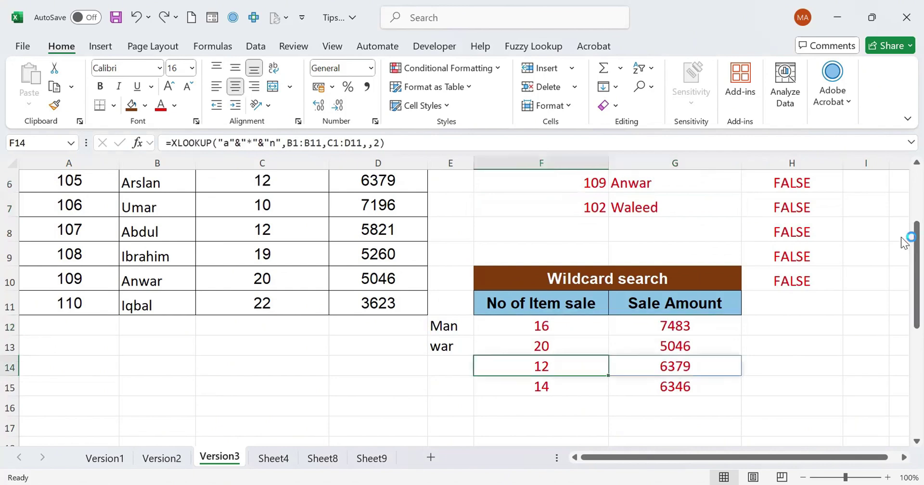
drag(915, 236, 903, 140)
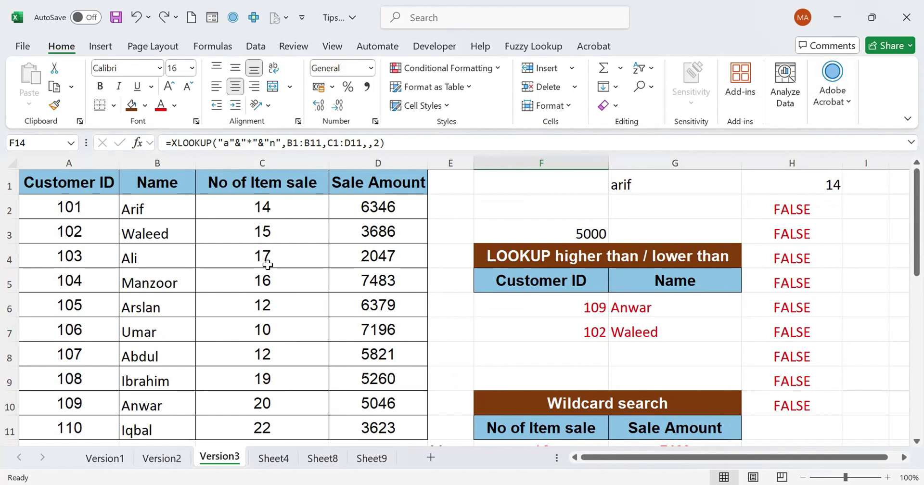
Replace every formula on the Version3 sheet with its value in place, and check the lookup result cells.
click(13, 165)
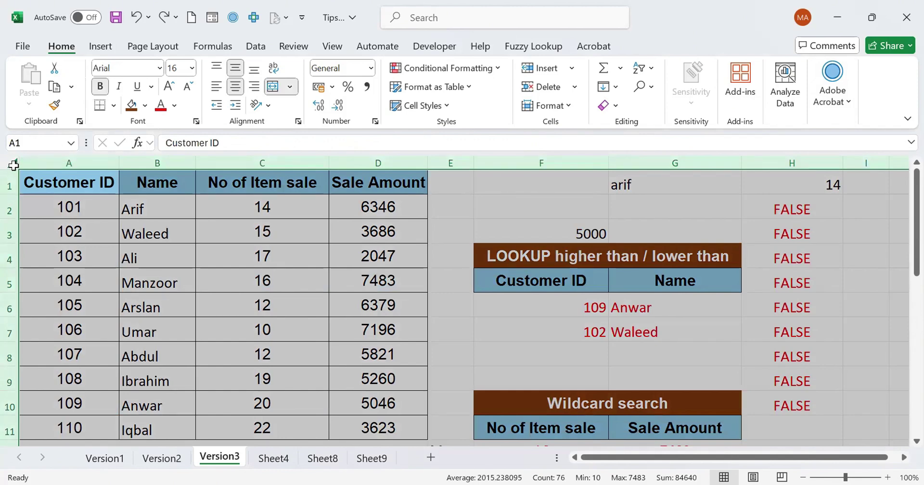
key(ctrl+c)
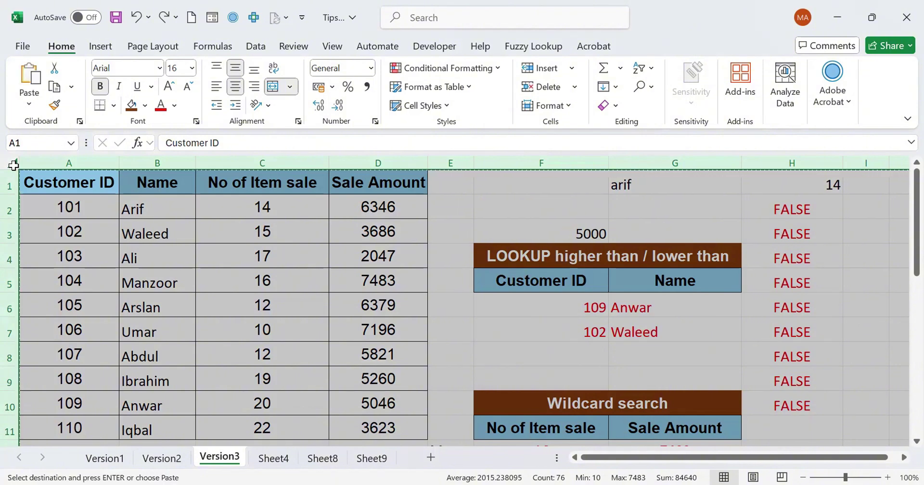
right_click(14, 166)
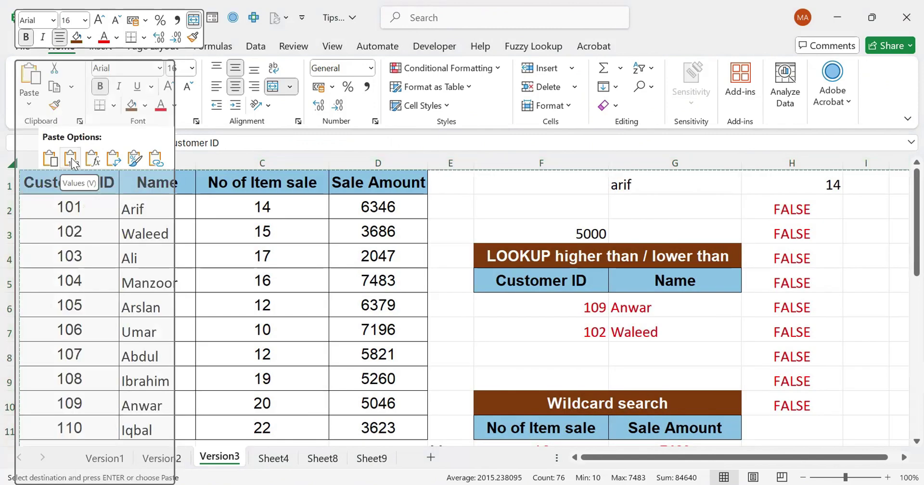
click(72, 158)
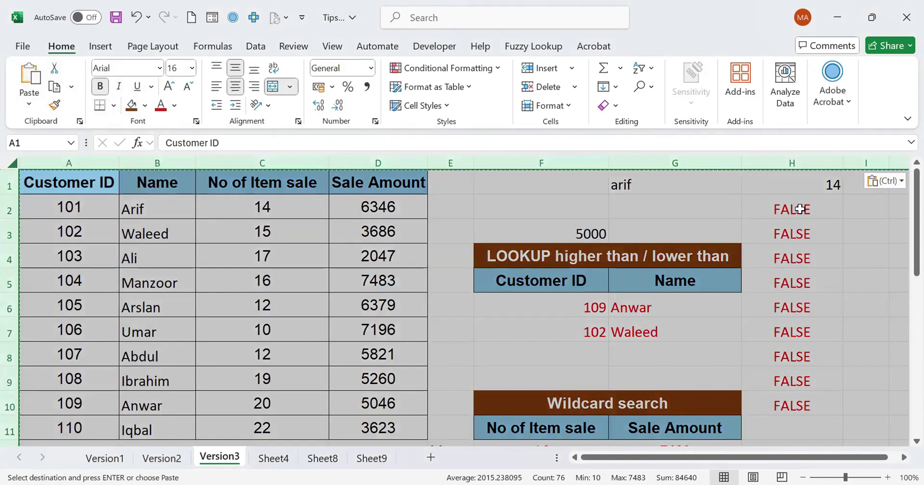
click(568, 307)
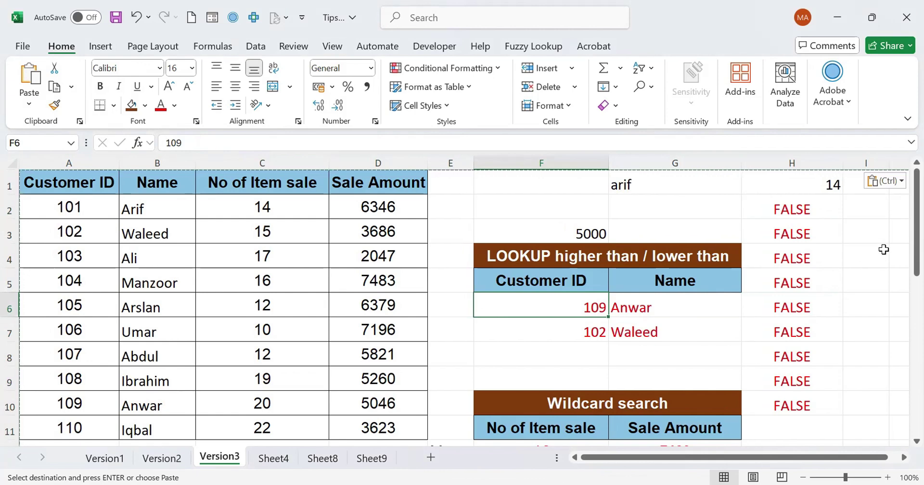
key(Down)
key(Right)
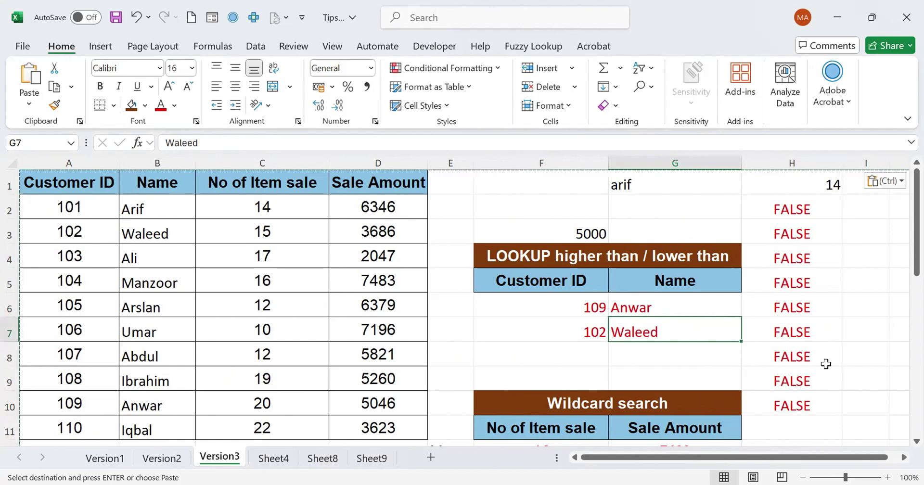